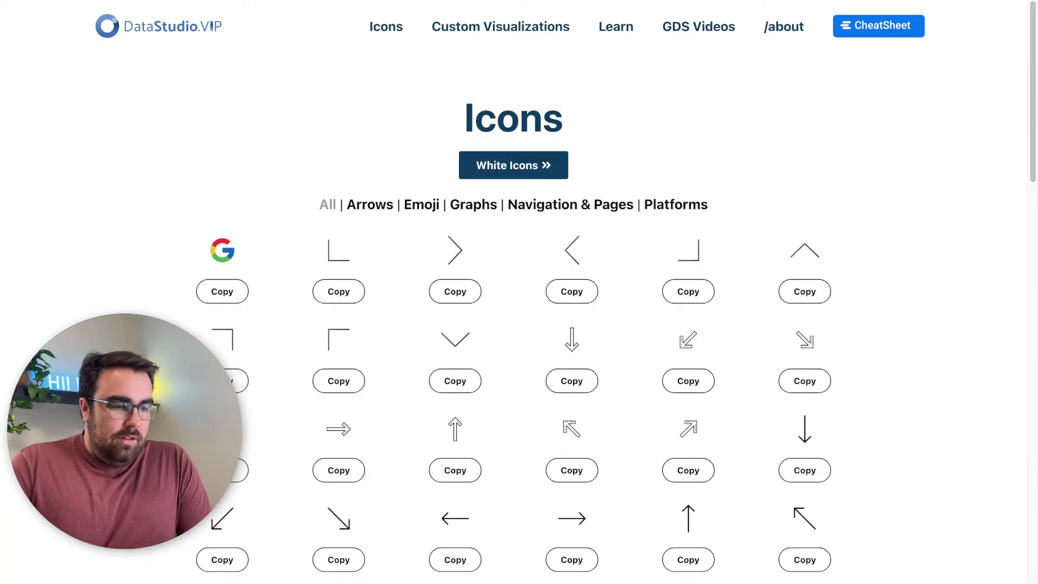
# Browse the icon library by Arrows, Emoji, Graphs and Navigation & Pages, ending on all icons
pyautogui.scroll(-8, 514, 292)
pyautogui.scroll(8, 513, 292)
pyautogui.click(369, 195)
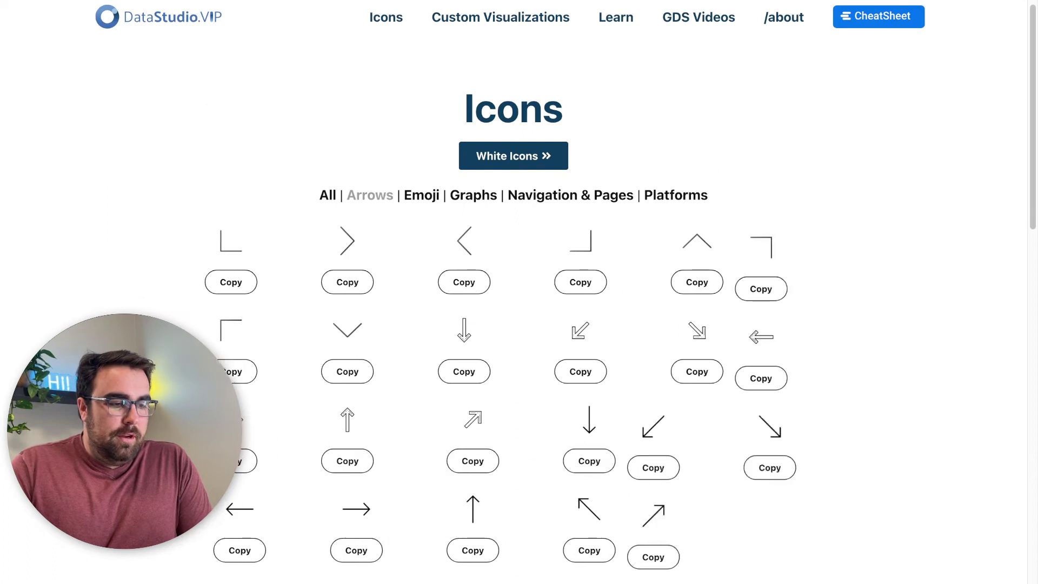
pyautogui.click(421, 195)
pyautogui.click(473, 195)
pyautogui.click(570, 196)
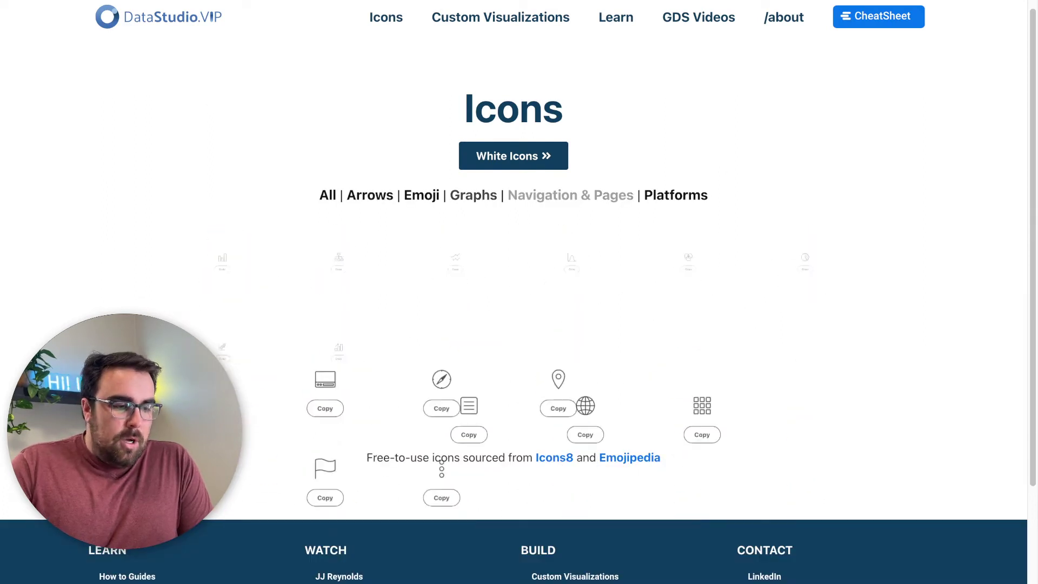
pyautogui.click(327, 195)
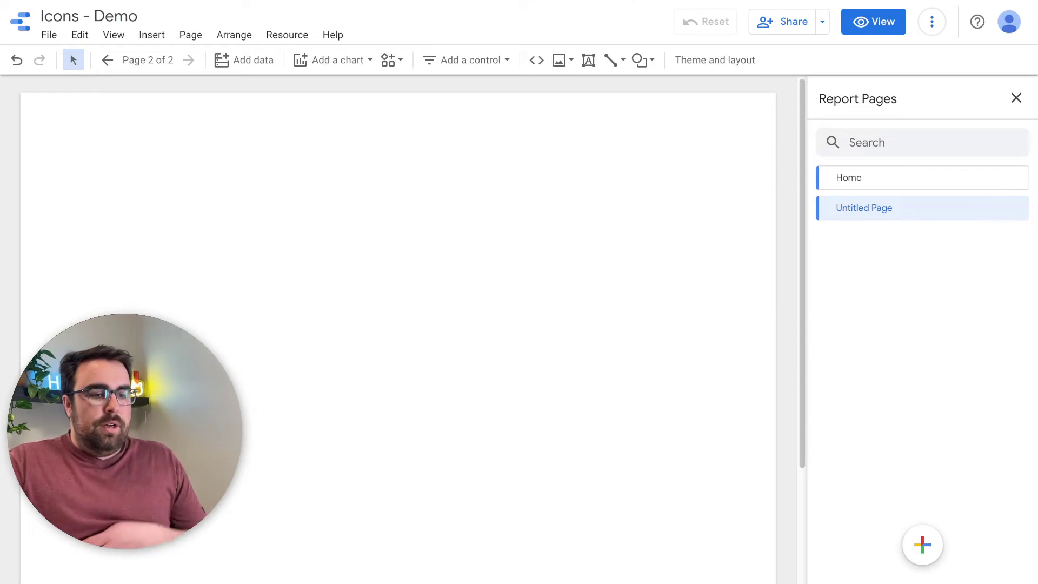
# In the Icons - Demo report, rename the untitled second page as Advertising
pyautogui.click(1016, 208)
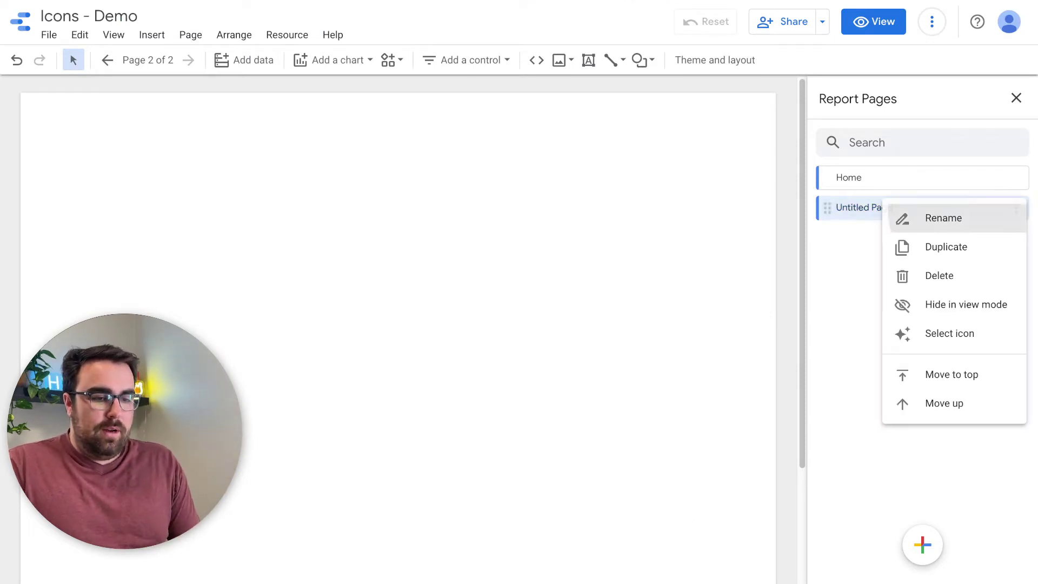
pyautogui.click(943, 218)
pyautogui.hotkey('ctrl', 'a')
pyautogui.write('Ad')
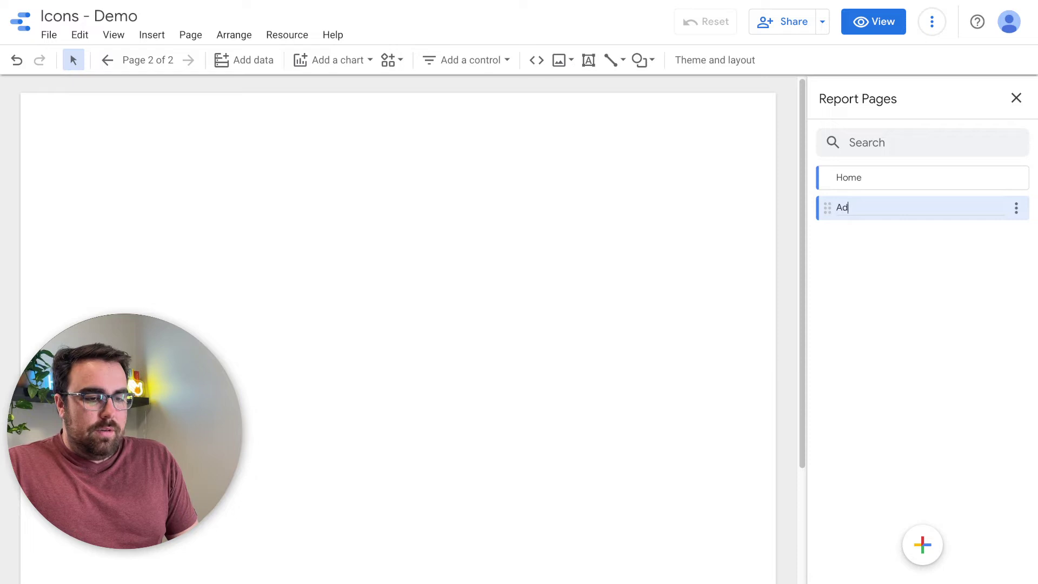
pyautogui.write('vertising')
pyautogui.press('Return')
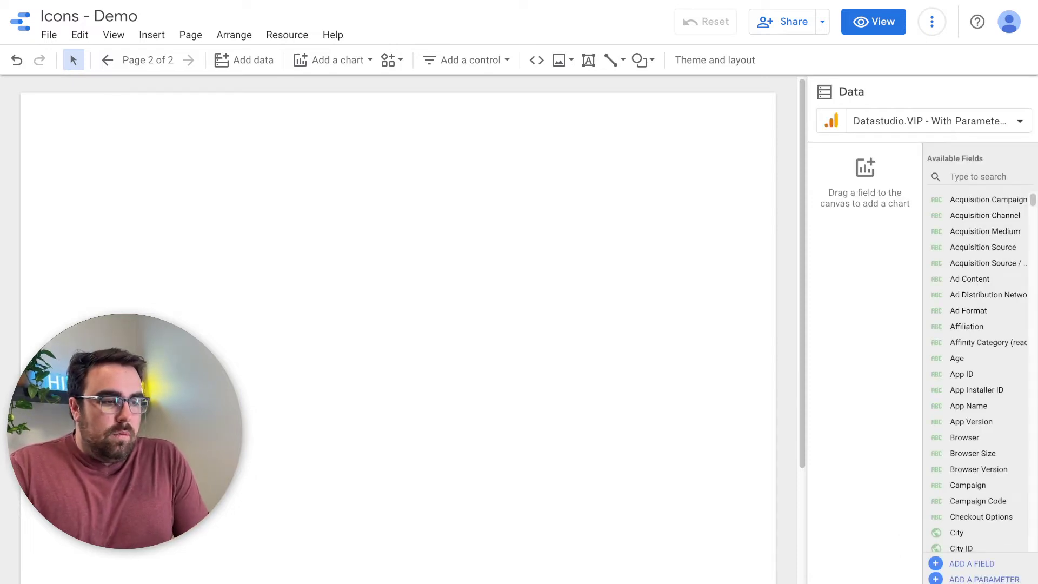
# Switch to the DataStudio.VIP icons site, show only the Platforms icons and copy the Facebook icon's URL
pyautogui.hotkey('ctrl', 'Tab')
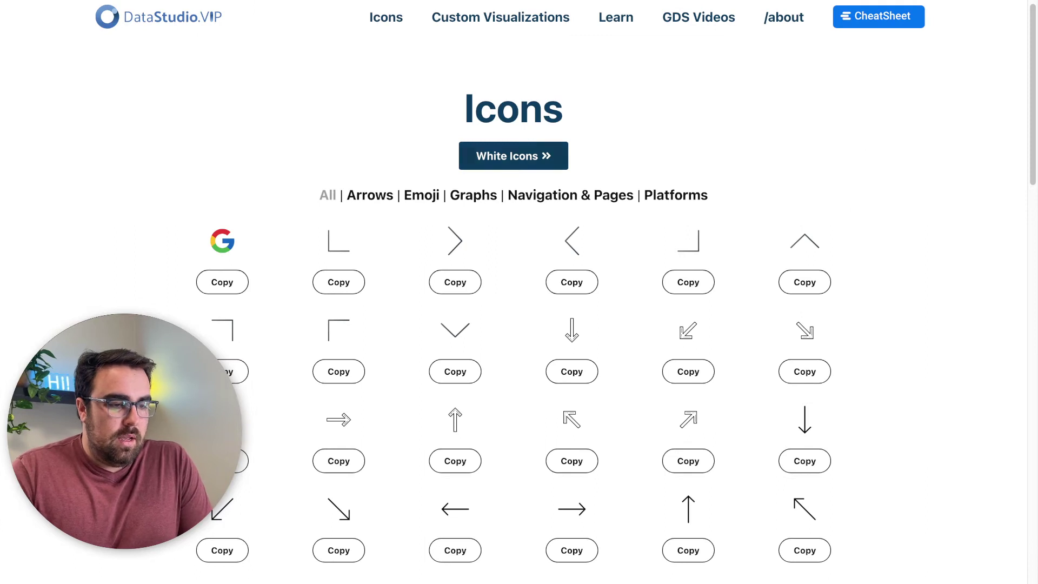
pyautogui.click(572, 281)
pyautogui.scroll(-4, 572, 281)
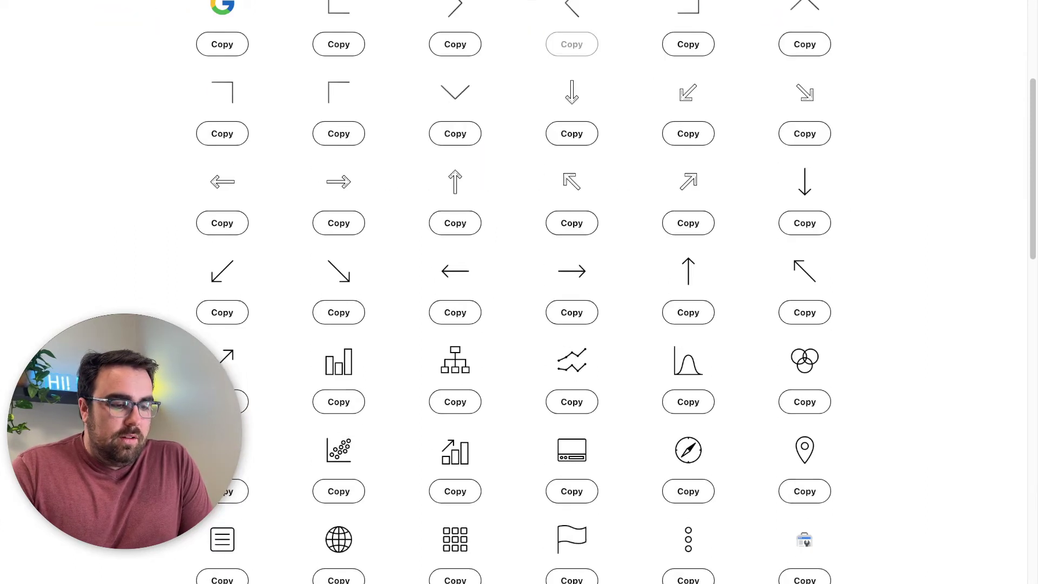
pyautogui.scroll(-7, 519, 292)
pyautogui.scroll(11, 519, 292)
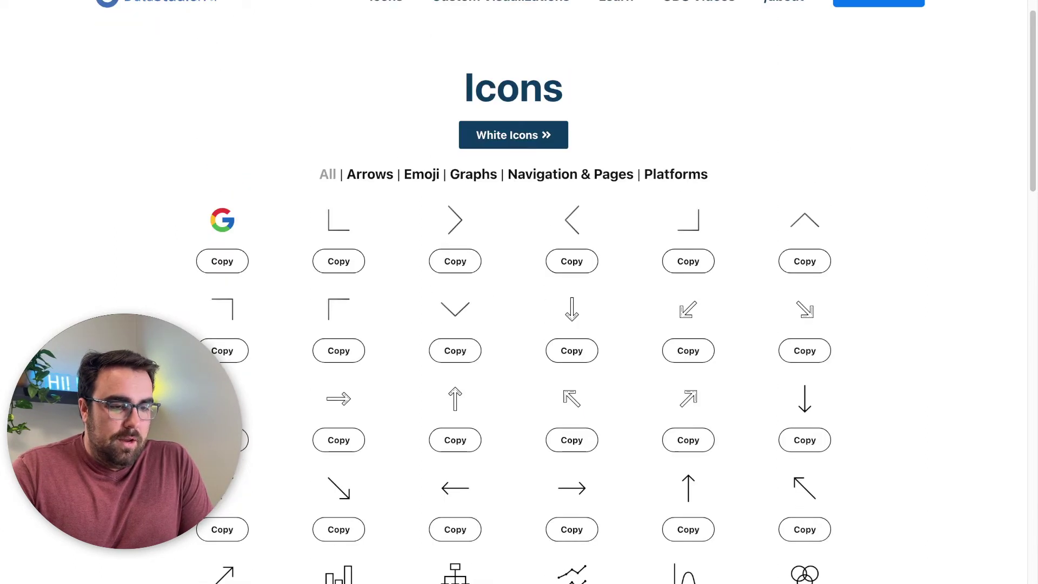
pyautogui.click(675, 174)
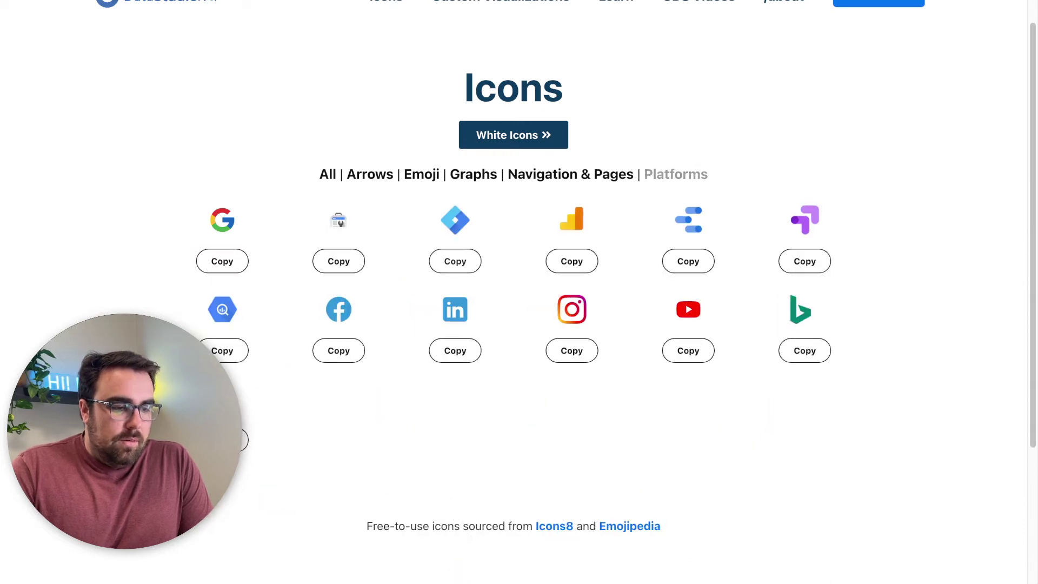
pyautogui.click(339, 350)
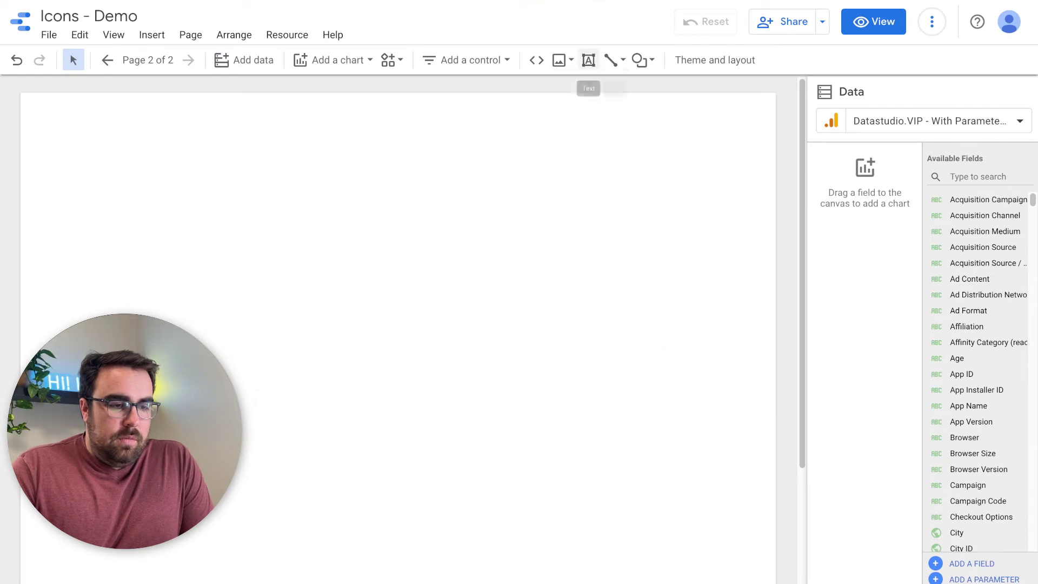
# Switch back to the report and insert the Facebook icon as an image using its copied URL
pyautogui.click(562, 60)
pyautogui.click(605, 119)
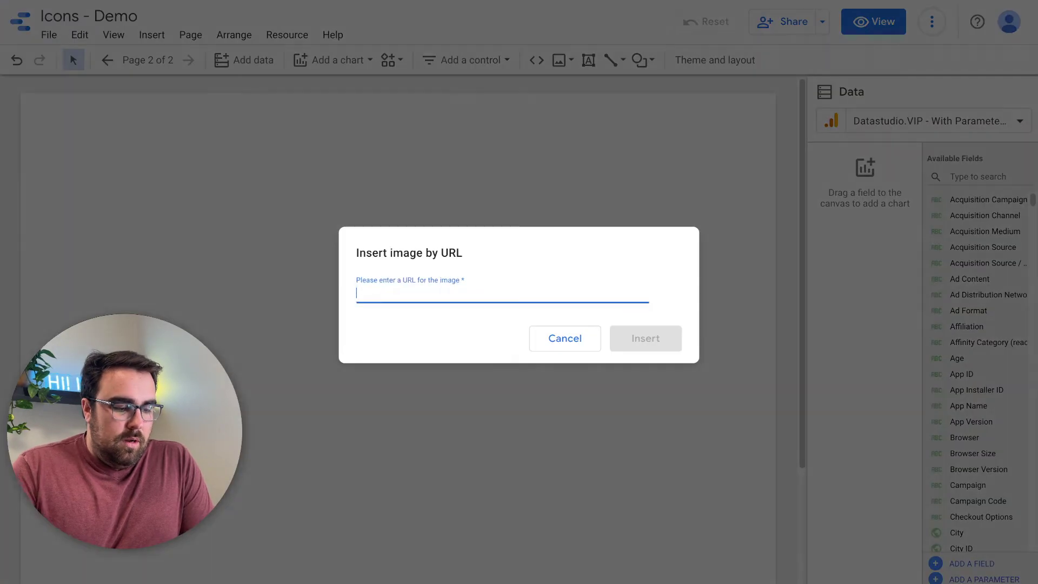
pyautogui.hotkey('ctrl', 'v')
pyautogui.click(645, 339)
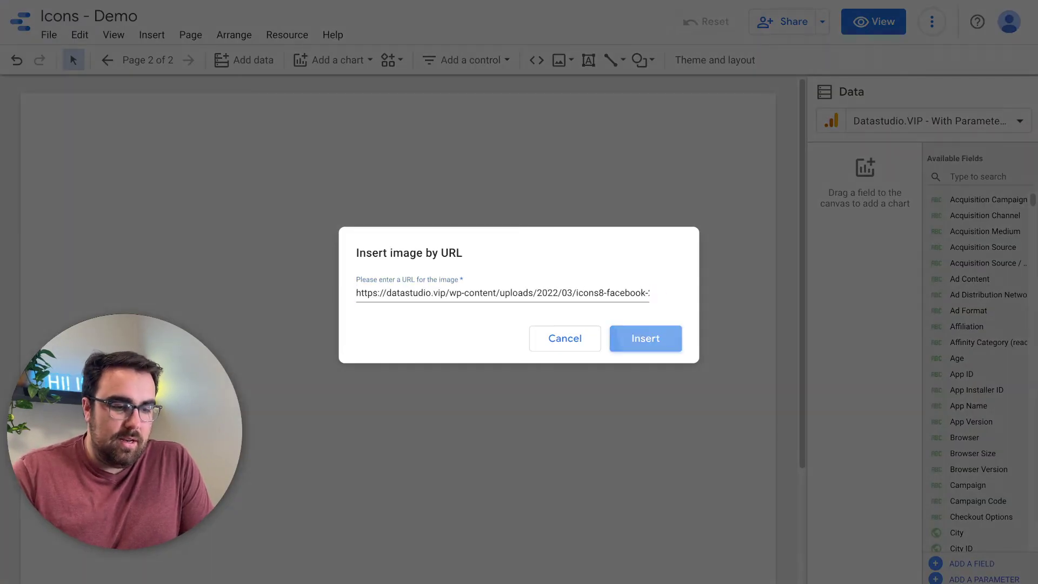
# Shrink the Facebook icon to about a quarter of its width and place it near the top-left of the report page
pyautogui.moveTo(355, 351); pyautogui.dragTo(102, 187)
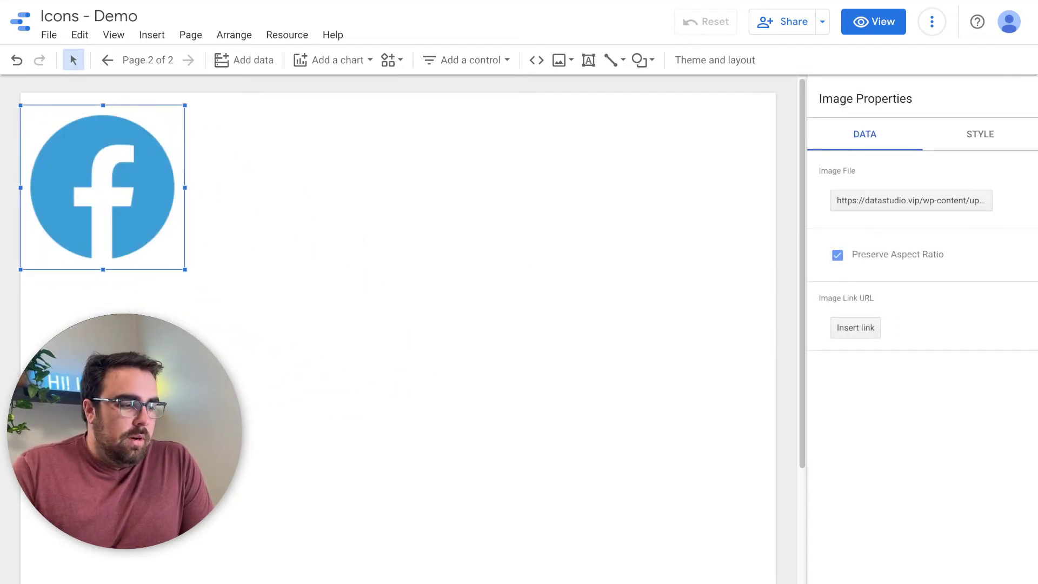
pyautogui.press('Right')
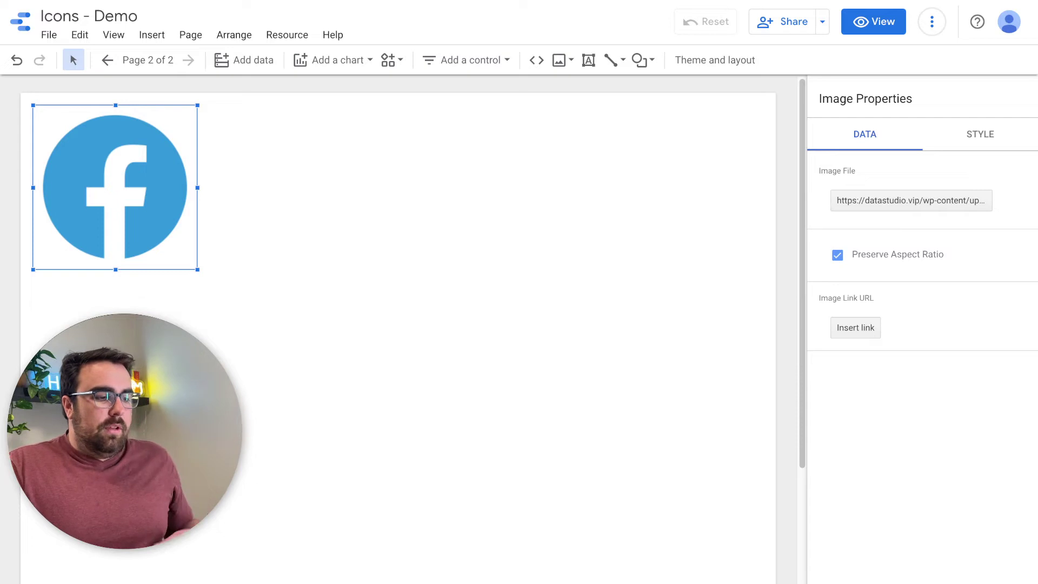
pyautogui.moveTo(197, 269); pyautogui.dragTo(72, 144)
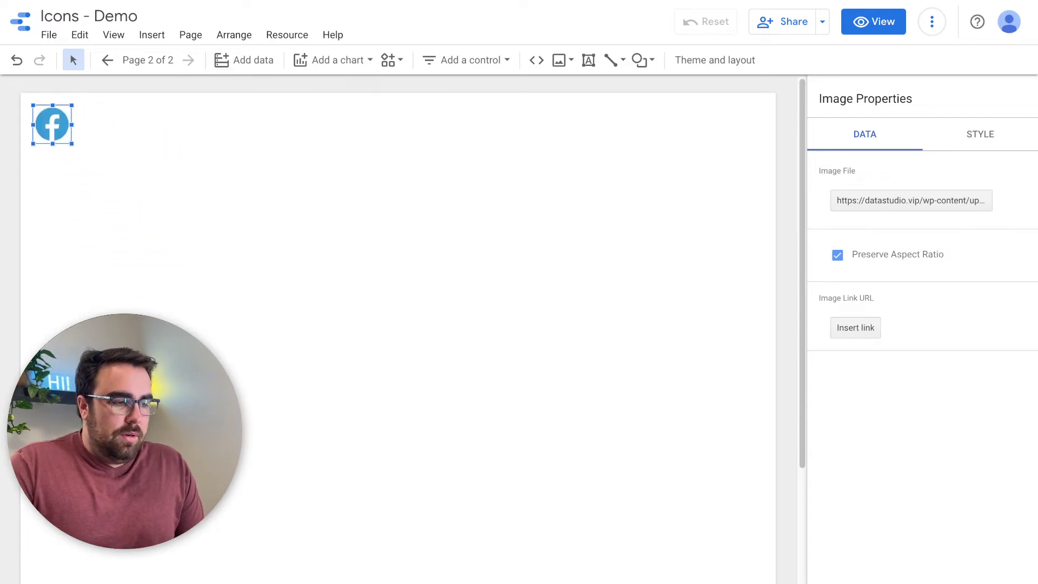
pyautogui.moveTo(53, 124); pyautogui.dragTo(140, 125)
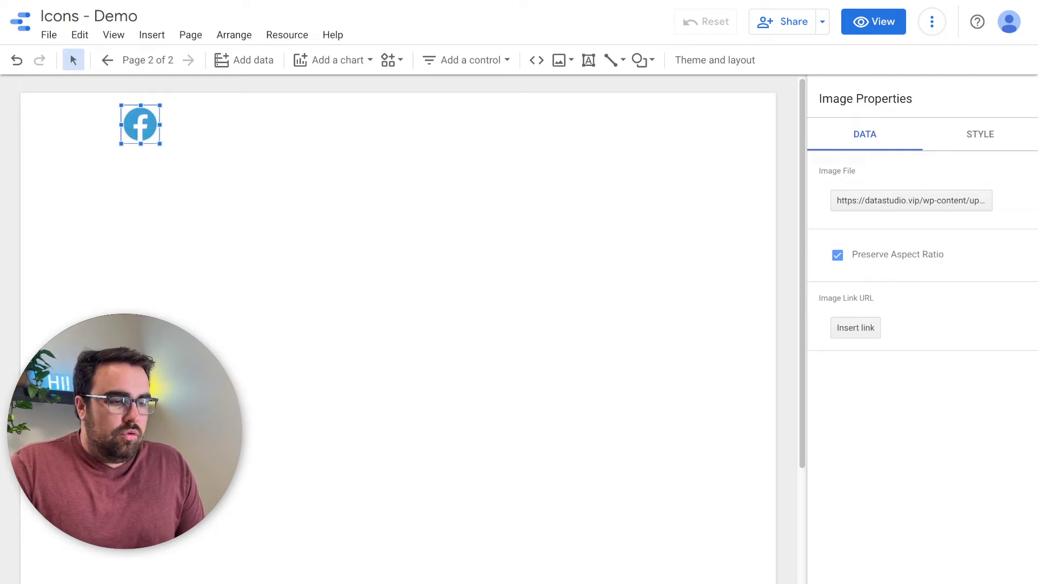
pyautogui.press('Escape')
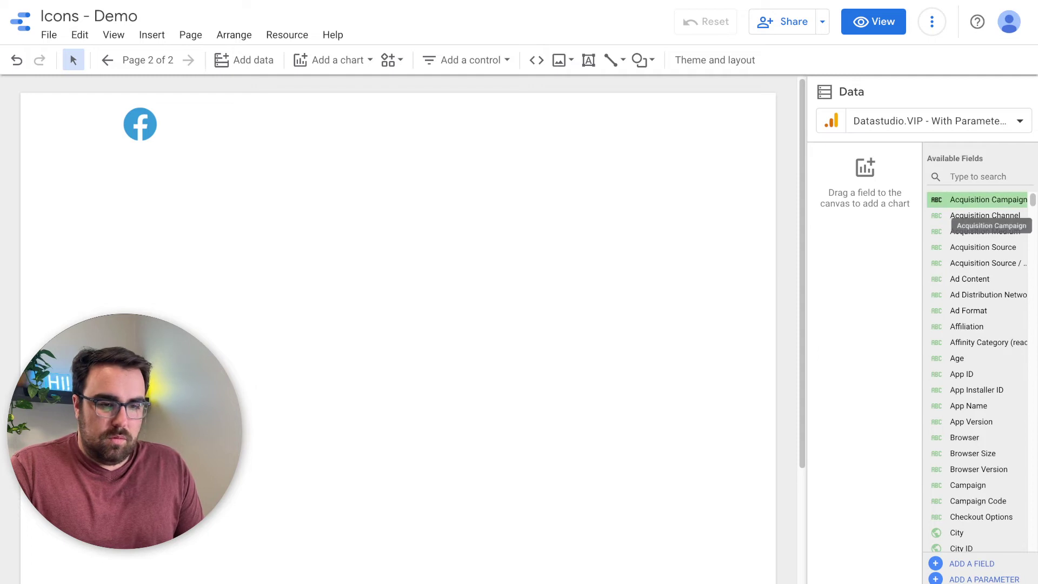
# Search the available fields for pageview and add a Pageviews scorecard just below the Facebook icon
pyautogui.click(978, 177)
pyautogui.write('r')
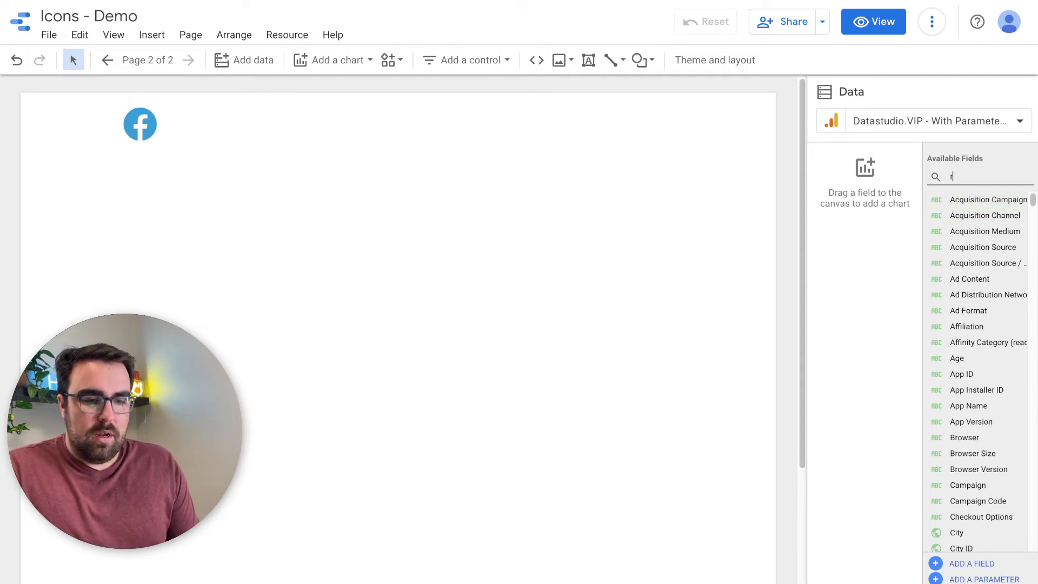
pyautogui.press('BackSpace')
pyautogui.write('page')
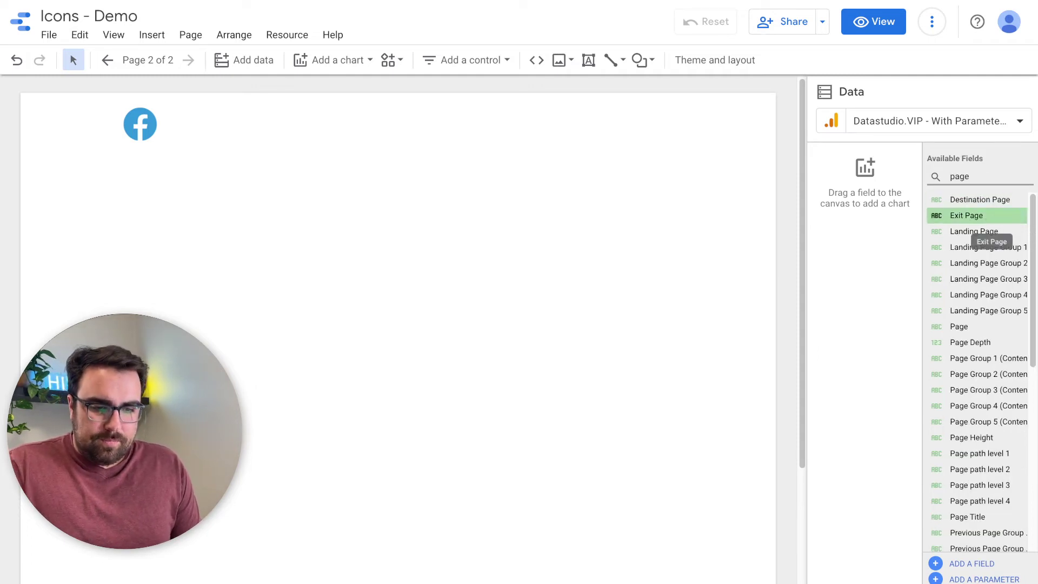
pyautogui.write('view')
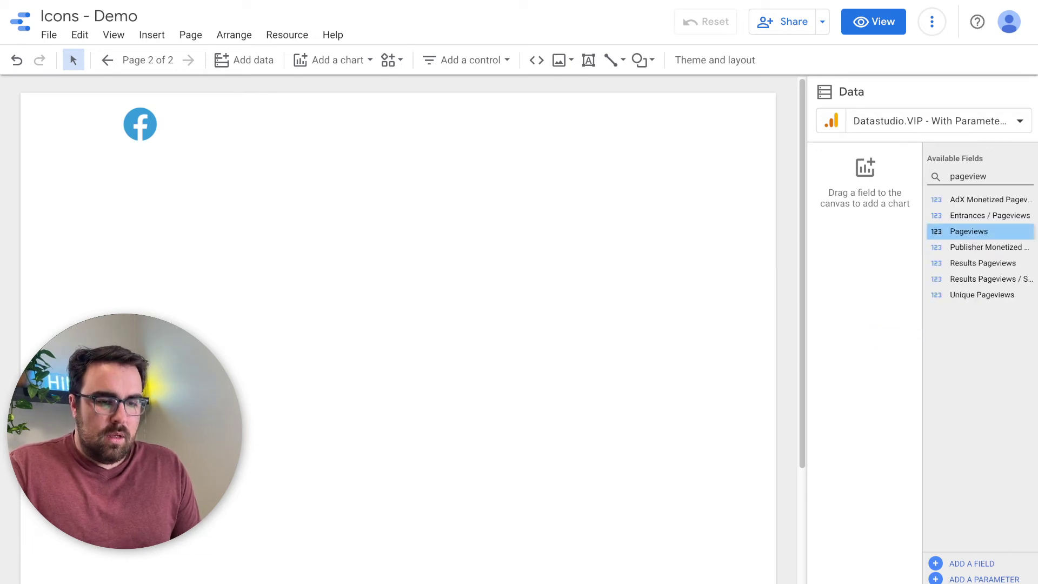
pyautogui.moveTo(969, 232); pyautogui.dragTo(186, 203)
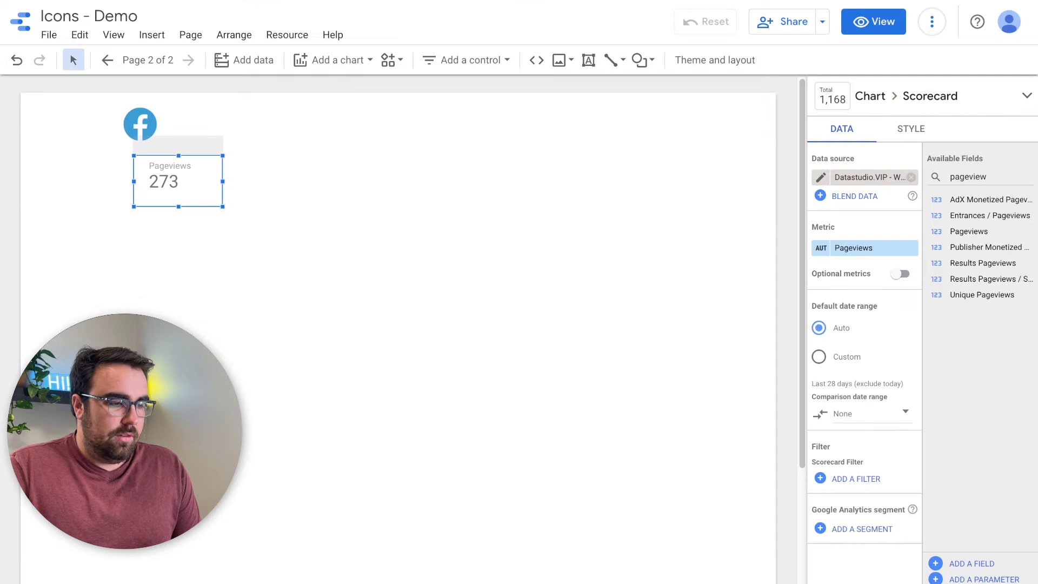
# Move the Pageviews scorecard directly to the right of the Facebook icon, level with it, and deselect it
pyautogui.press('Left')
pyautogui.press('Right')
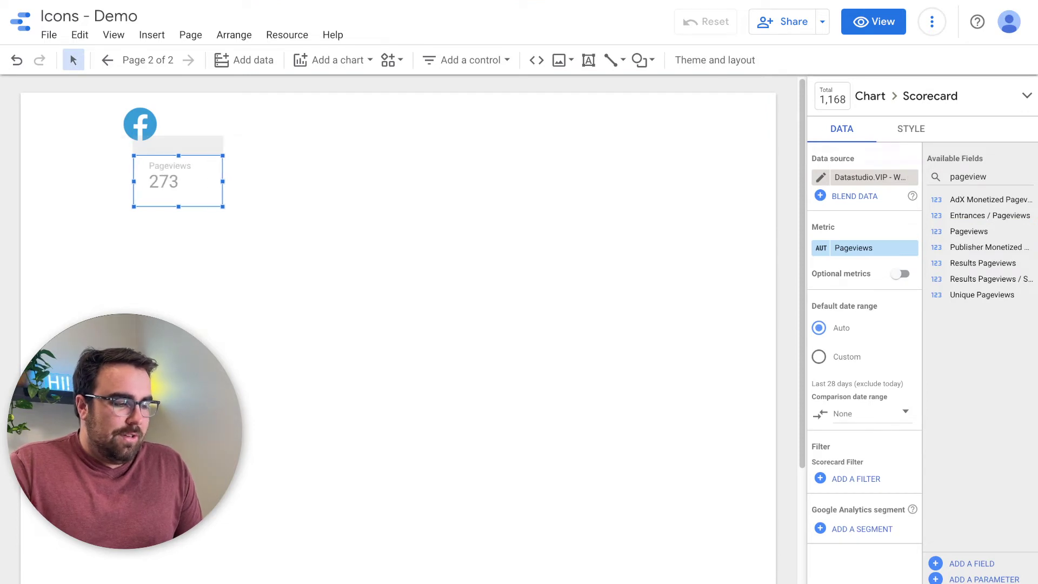
pyautogui.press('Up')
pyautogui.moveTo(178, 168); pyautogui.dragTo(203, 130)
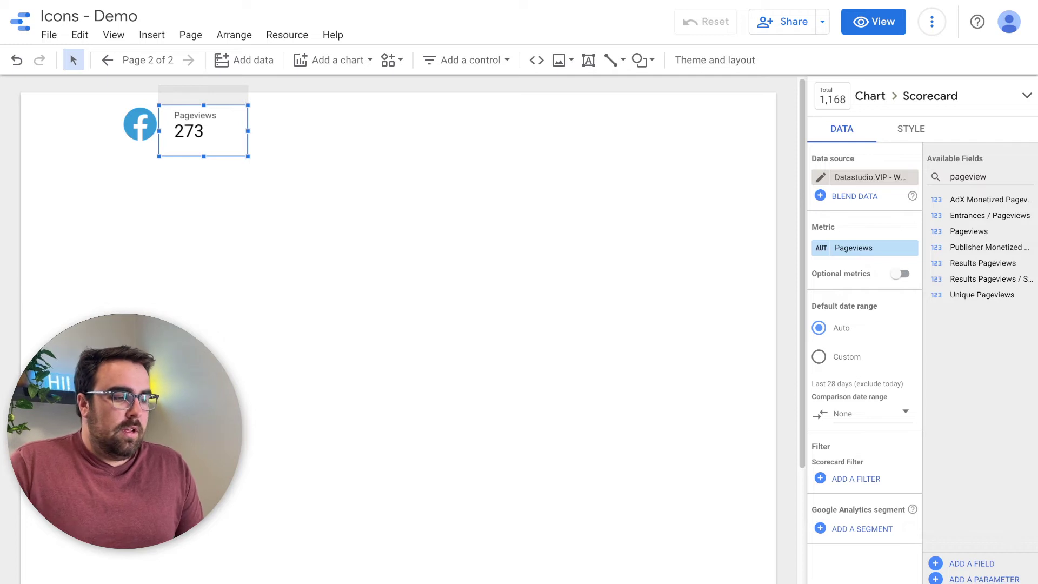
pyautogui.press('Left')
pyautogui.press('Escape')
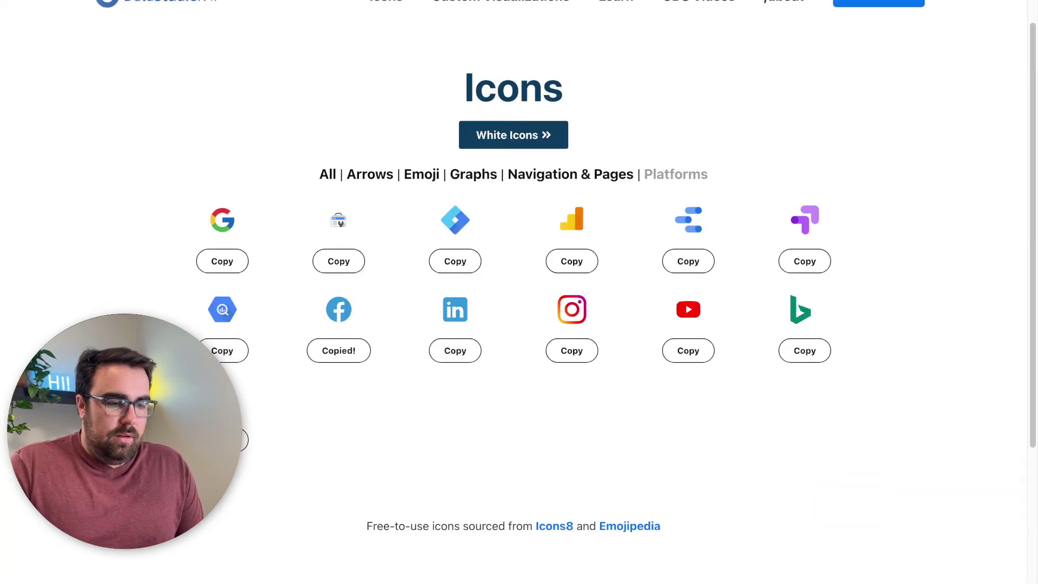
# Switch to the icons site and copy the LinkedIn icon's URL from the Platforms icons
pyautogui.click(572, 351)
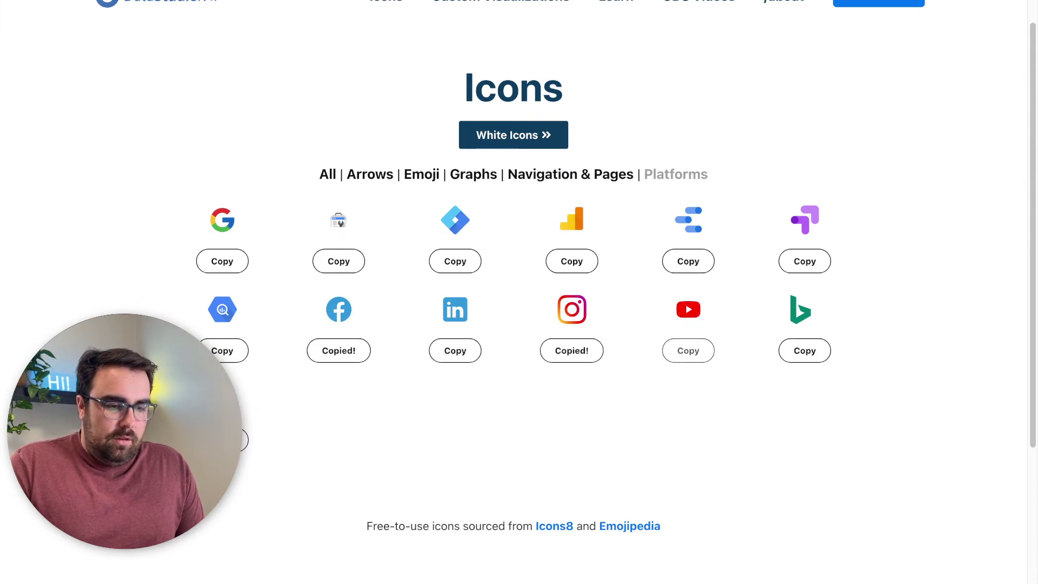
pyautogui.click(455, 351)
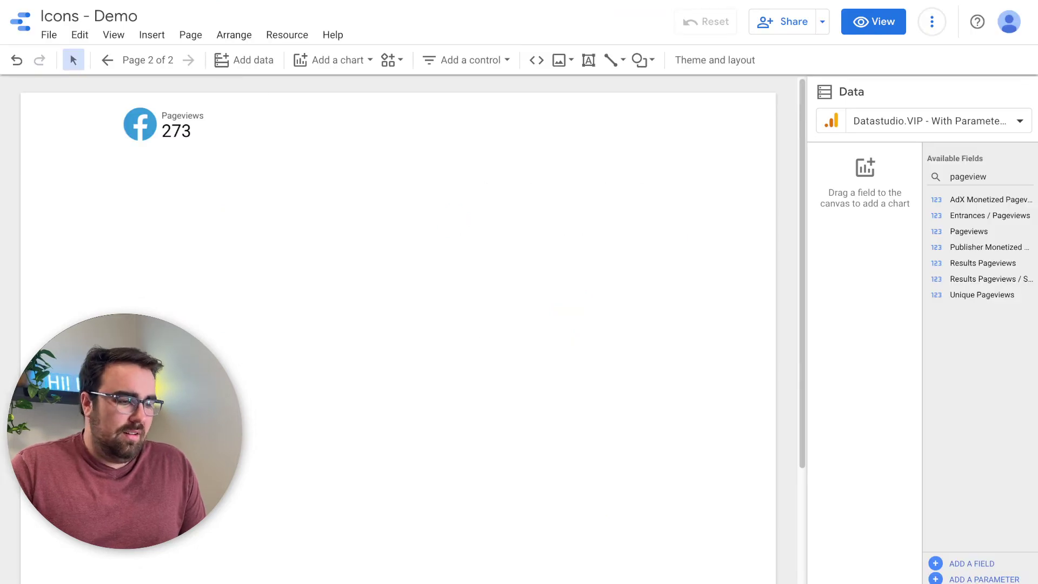
# Back in the report, duplicate the Facebook icon with its Pageviews scorecard and place the copy to the right in the same row
pyautogui.hotkey('ctrl', 'v')
pyautogui.moveTo(342, 225); pyautogui.dragTo(136, 125)
pyautogui.rightClick(182, 120)
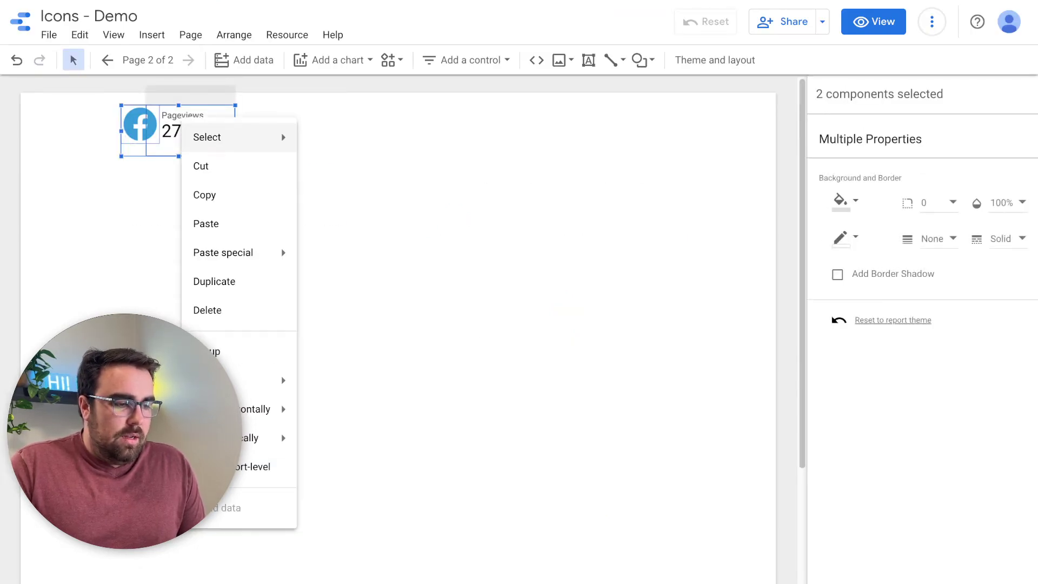
pyautogui.click(216, 281)
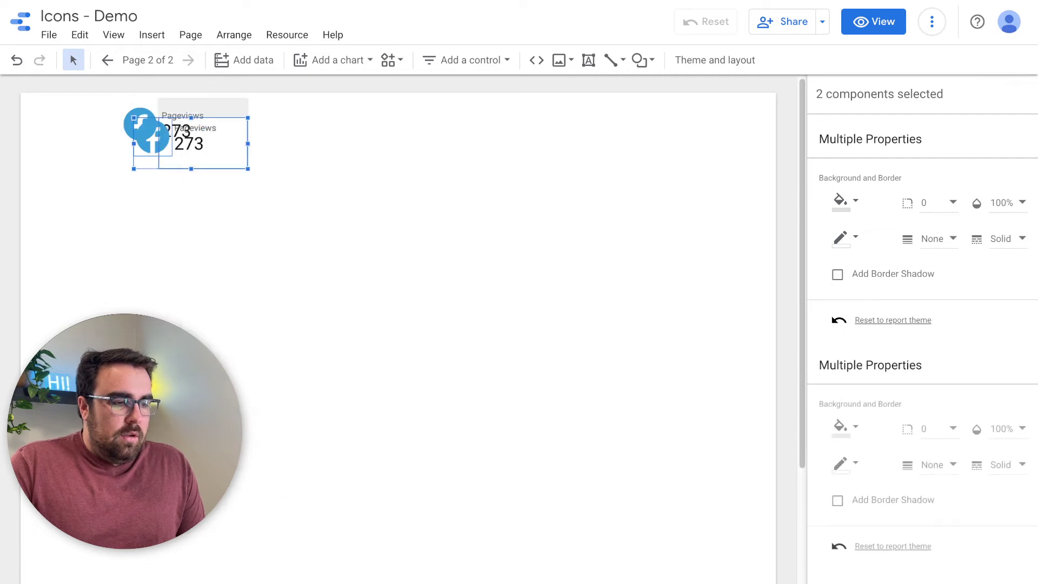
pyautogui.moveTo(200, 143); pyautogui.dragTo(326, 131)
pyautogui.click(319, 189)
# Replace the duplicated Facebook icon with the LinkedIn icon from its copied URL, shrunk and placed directly left of the second Pageviews scorecard
pyautogui.click(278, 124)
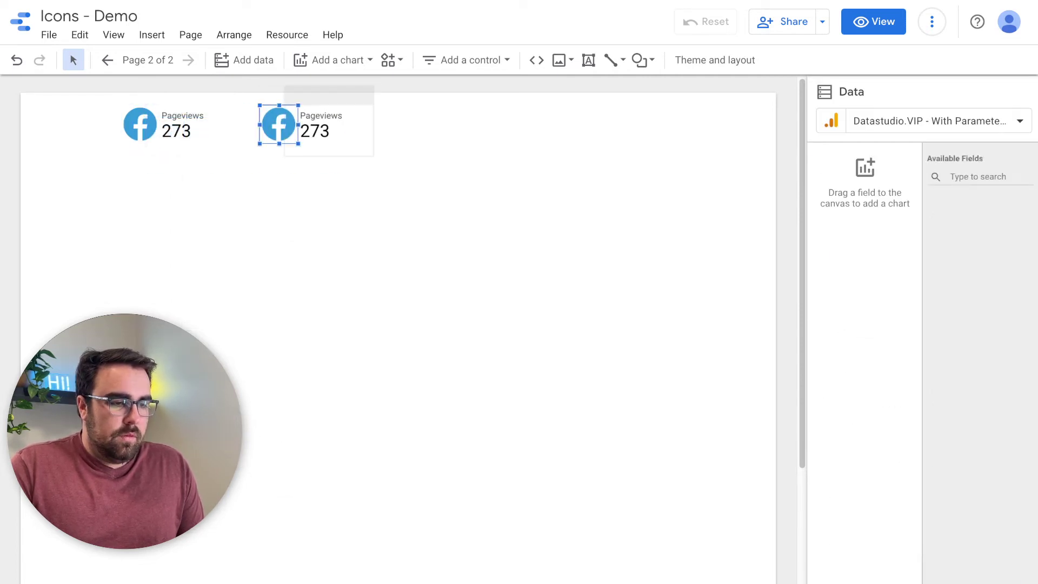
pyautogui.press('Delete')
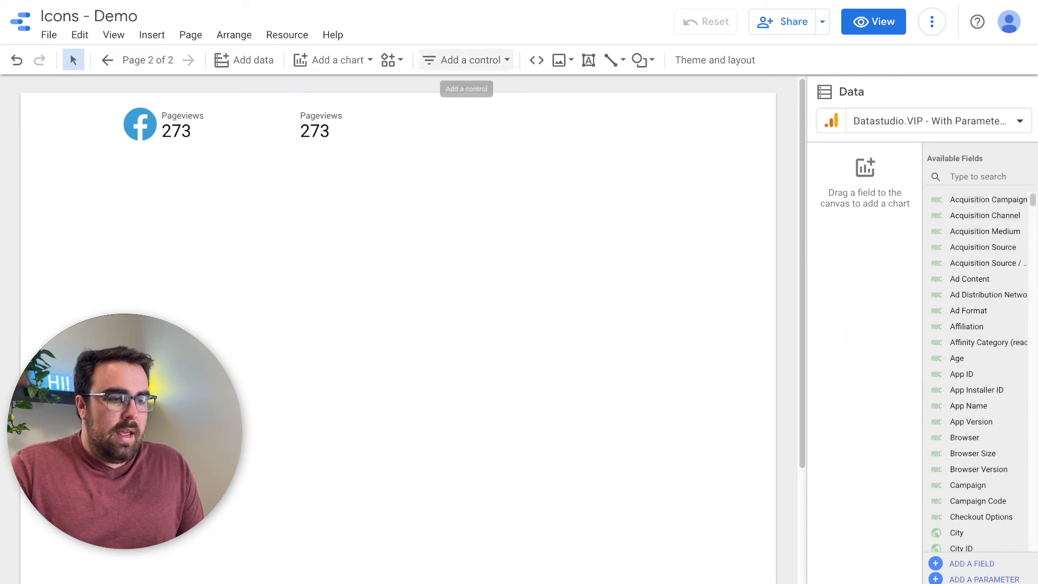
pyautogui.click(562, 60)
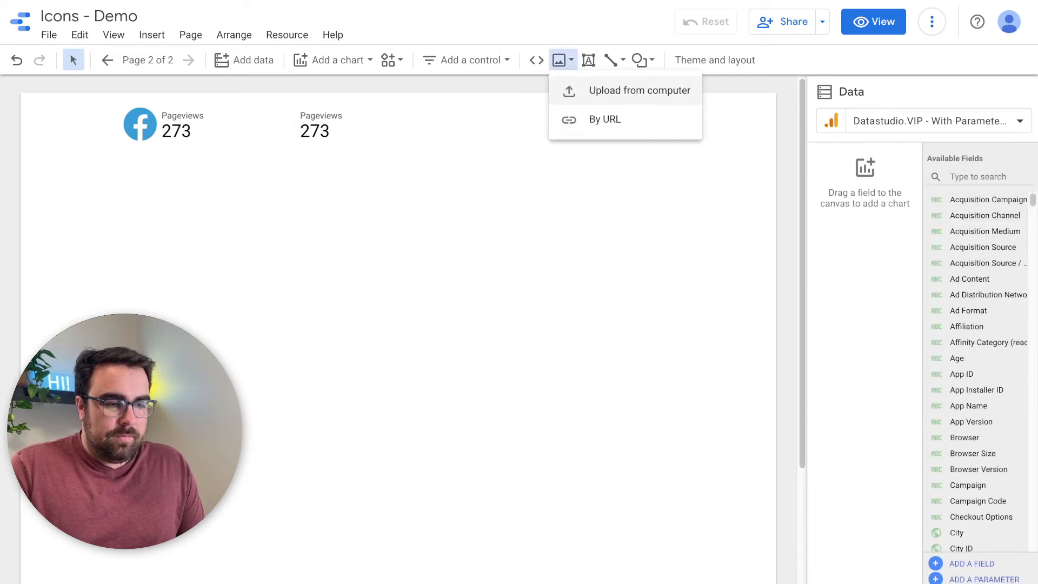
pyautogui.click(604, 119)
pyautogui.hotkey('ctrl', 'v')
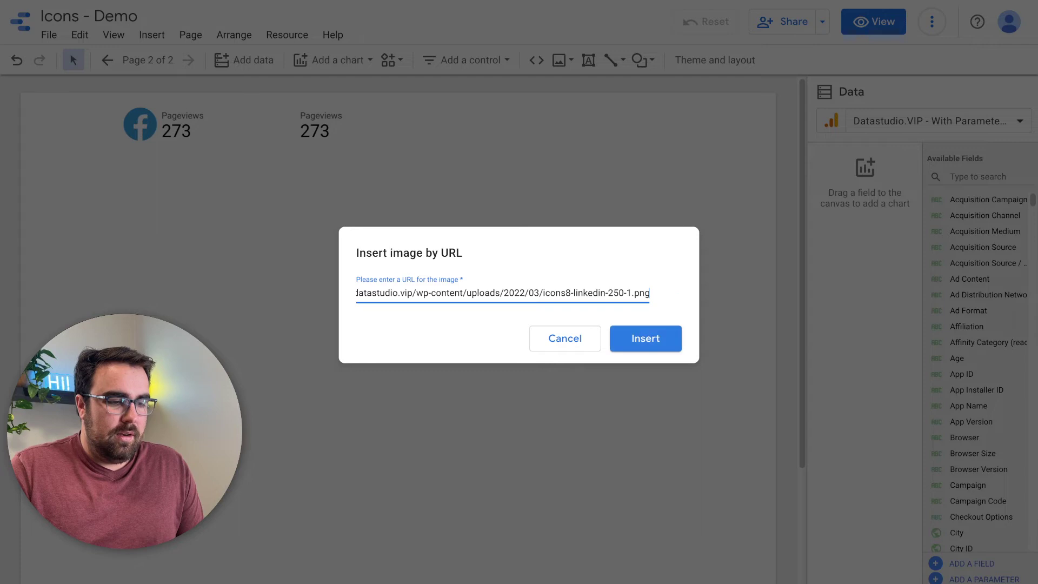
pyautogui.click(645, 339)
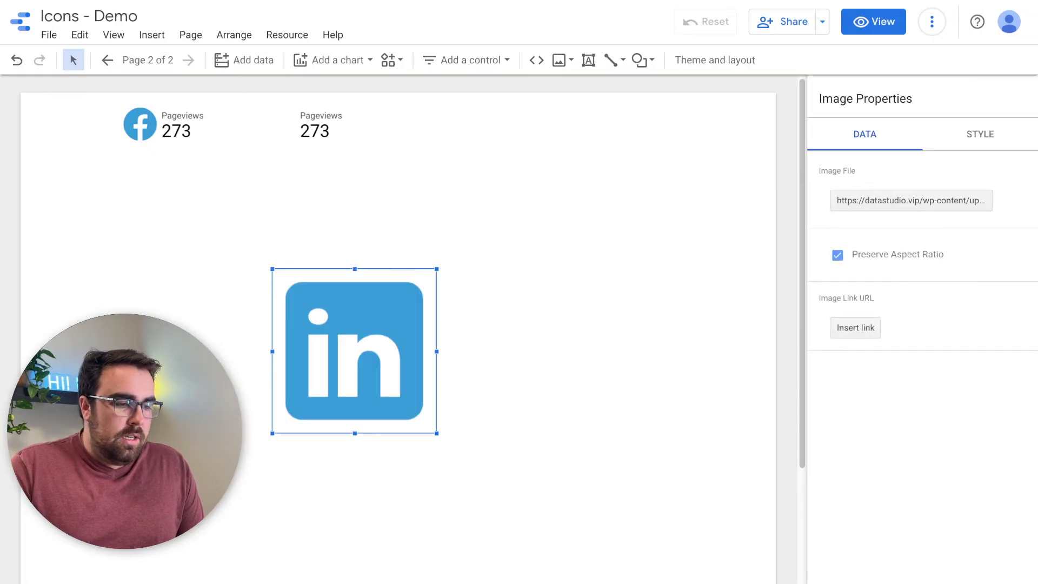
pyautogui.moveTo(354, 350); pyautogui.dragTo(354, 187)
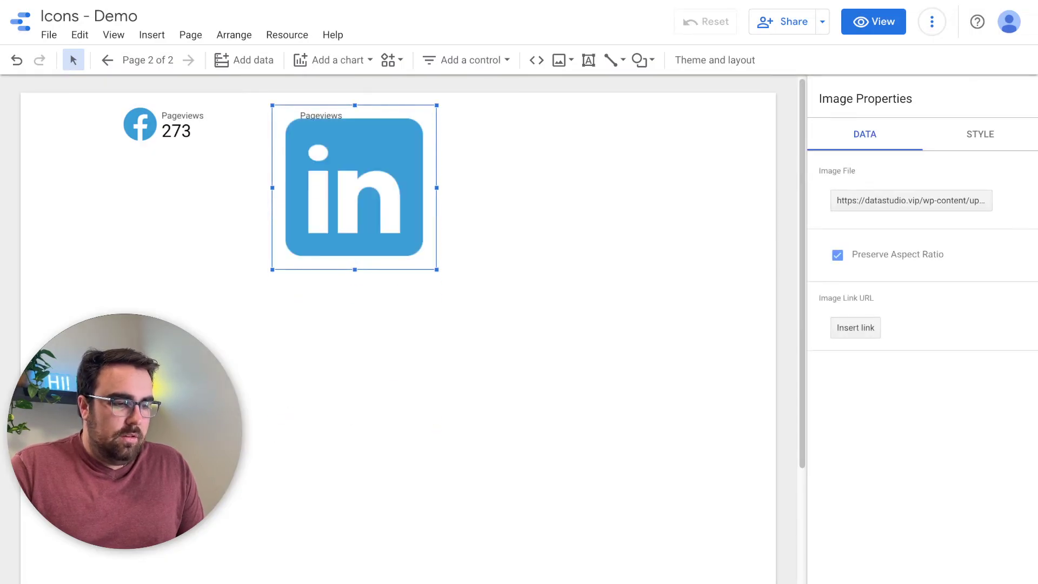
pyautogui.moveTo(437, 270); pyautogui.dragTo(279, 124)
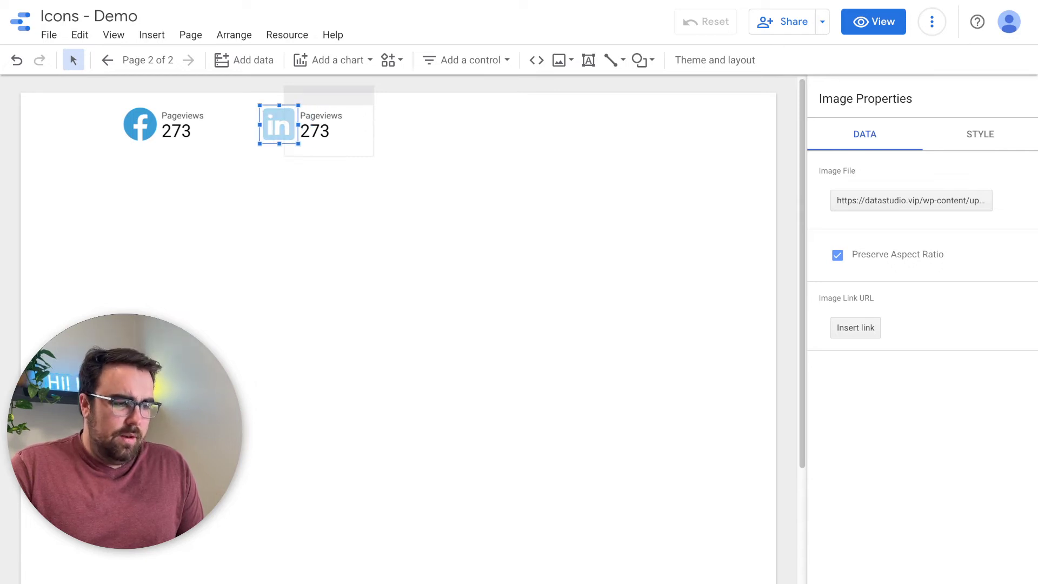
pyautogui.hotkey('ctrl', 'v')
pyautogui.click(216, 141)
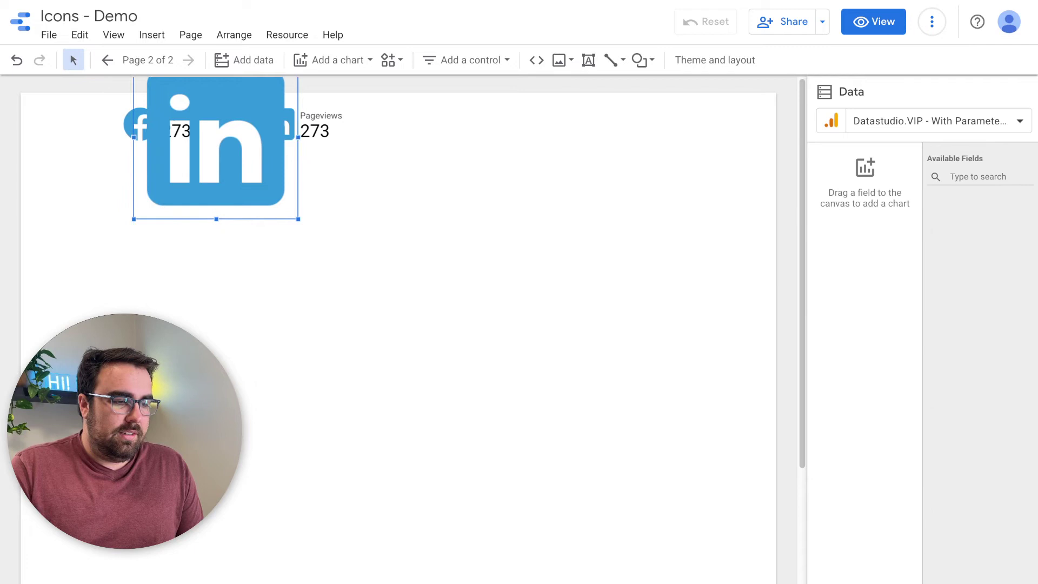
pyautogui.hotkey('ctrl', 'z')
pyautogui.hotkey('ctrl', 'z')
pyautogui.hotkey('ctrl', 'z')
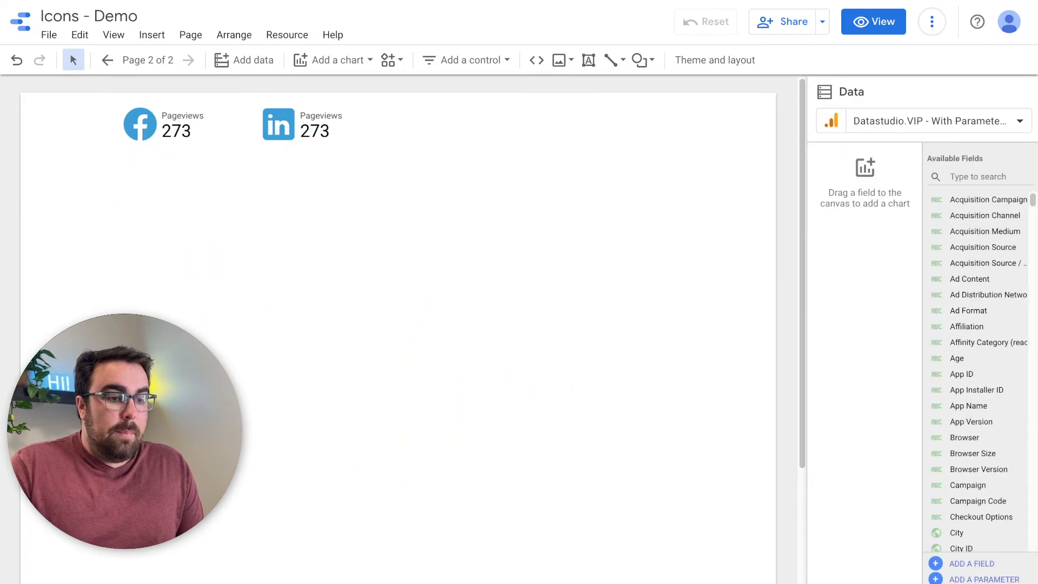
# Draw a rectangle over the Facebook icon and its Pageviews scorecard, and tighten its edges to frame the pair
pyautogui.click(644, 60)
pyautogui.click(692, 88)
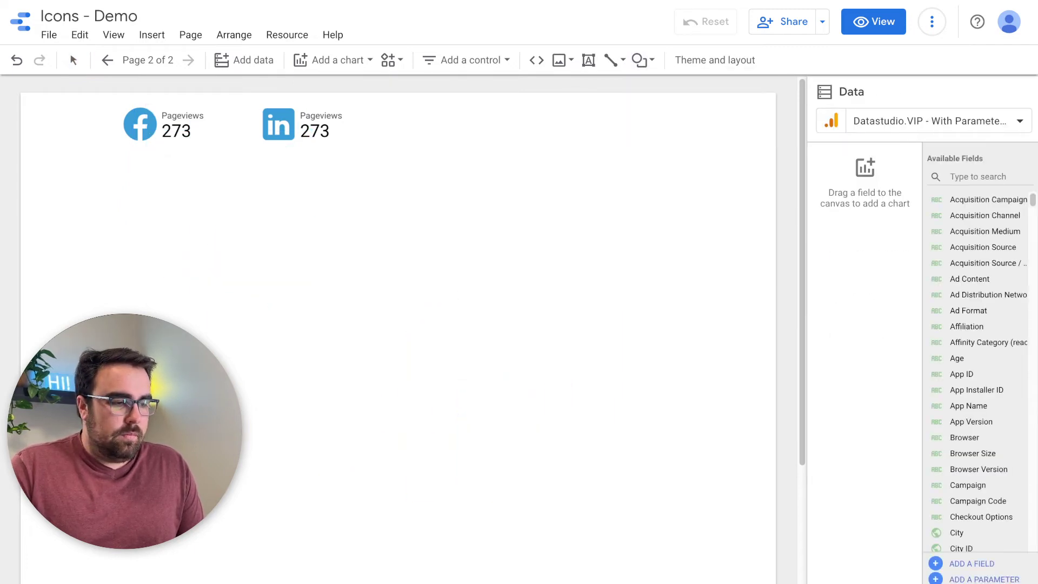
pyautogui.moveTo(227, 150); pyautogui.dragTo(110, 98)
pyautogui.press('Escape')
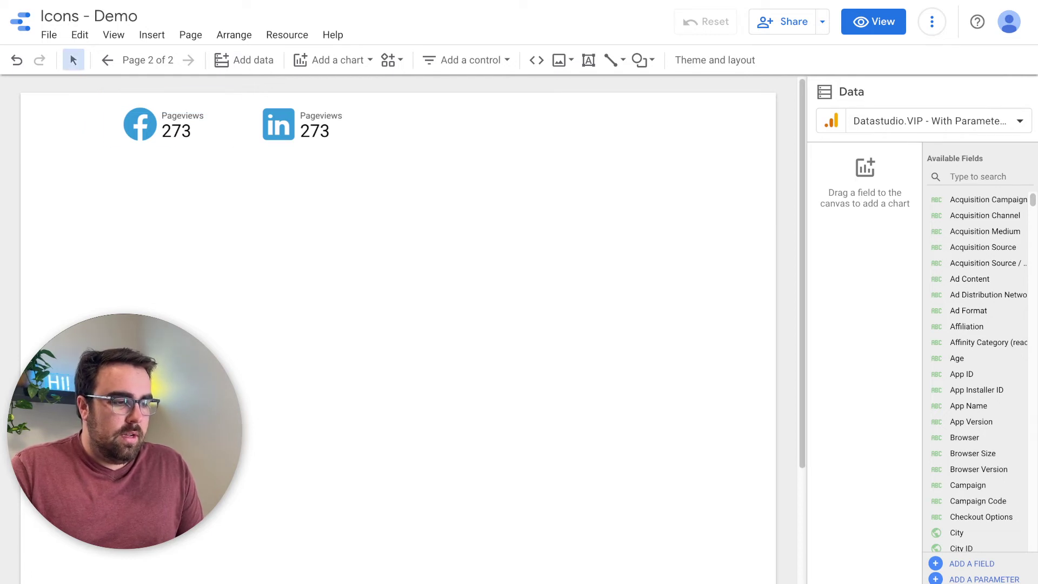
pyautogui.moveTo(235, 92)
pyautogui.mouseDown()
pyautogui.moveTo(235, 104)
pyautogui.moveTo(222, 105)
pyautogui.moveTo(222, 92)
pyautogui.mouseUp()
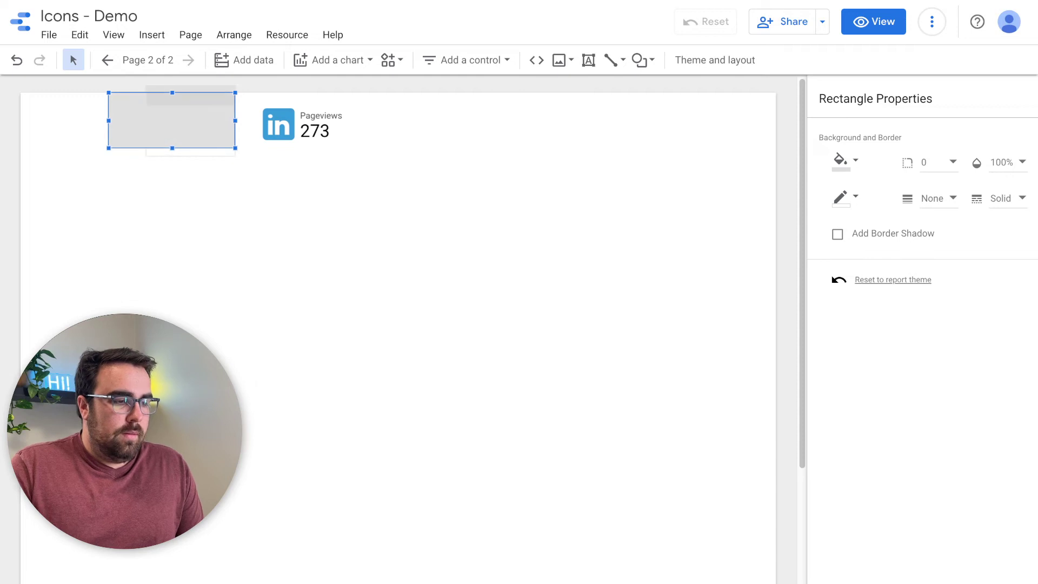
pyautogui.moveTo(235, 93); pyautogui.dragTo(221, 97)
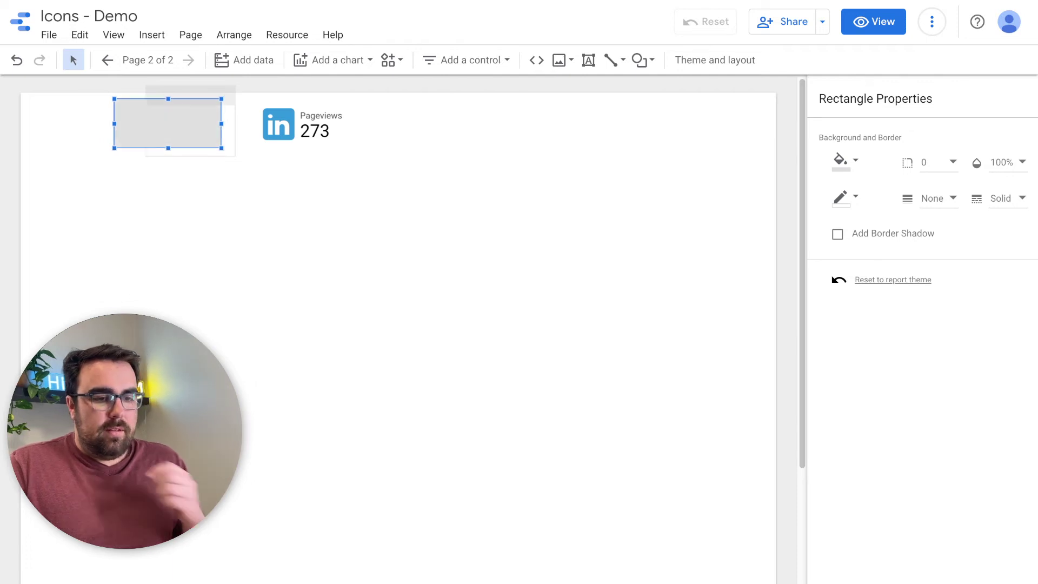
# Give the rectangle a white fill, a corner radius of 10, 100% opacity and a border shadow
pyautogui.click(844, 162)
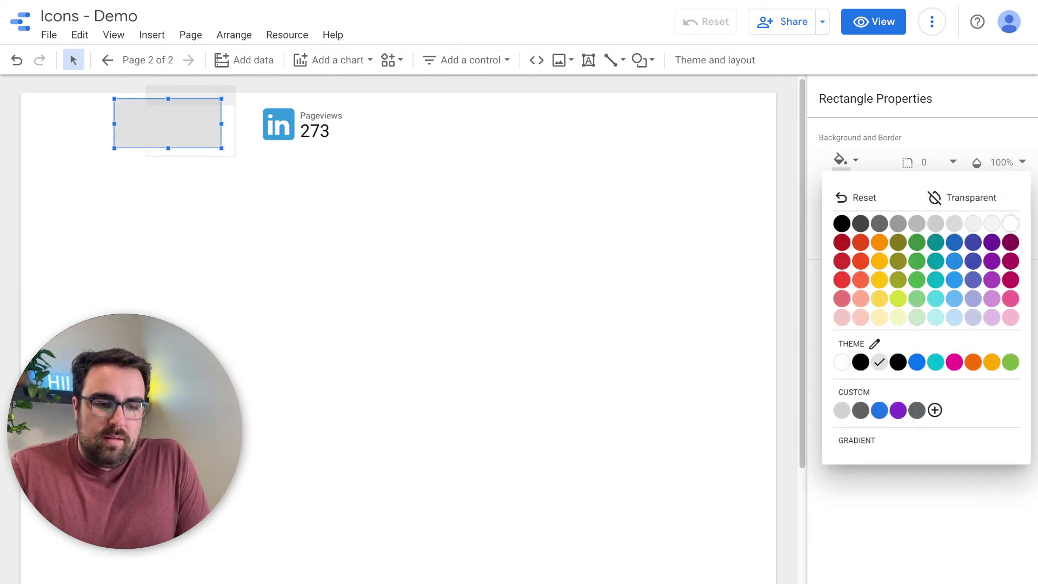
pyautogui.click(1010, 222)
pyautogui.click(939, 162)
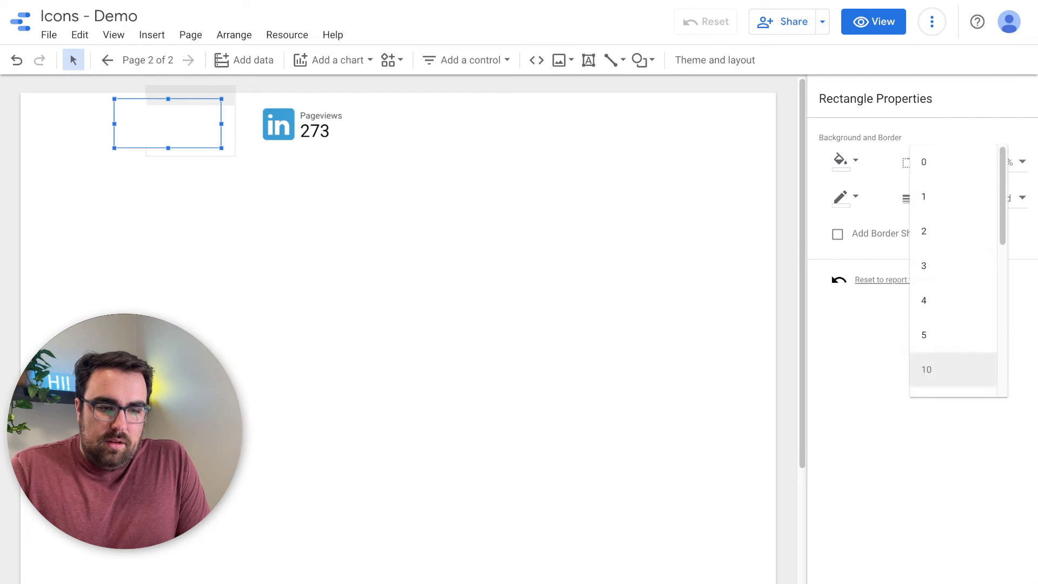
pyautogui.click(927, 369)
pyautogui.click(1008, 162)
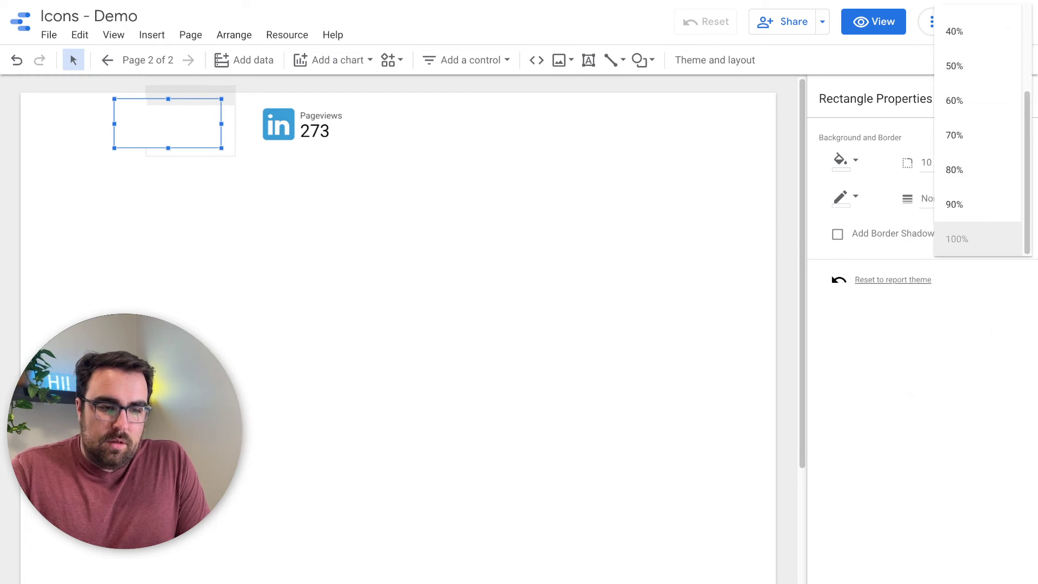
pyautogui.click(973, 238)
pyautogui.click(837, 233)
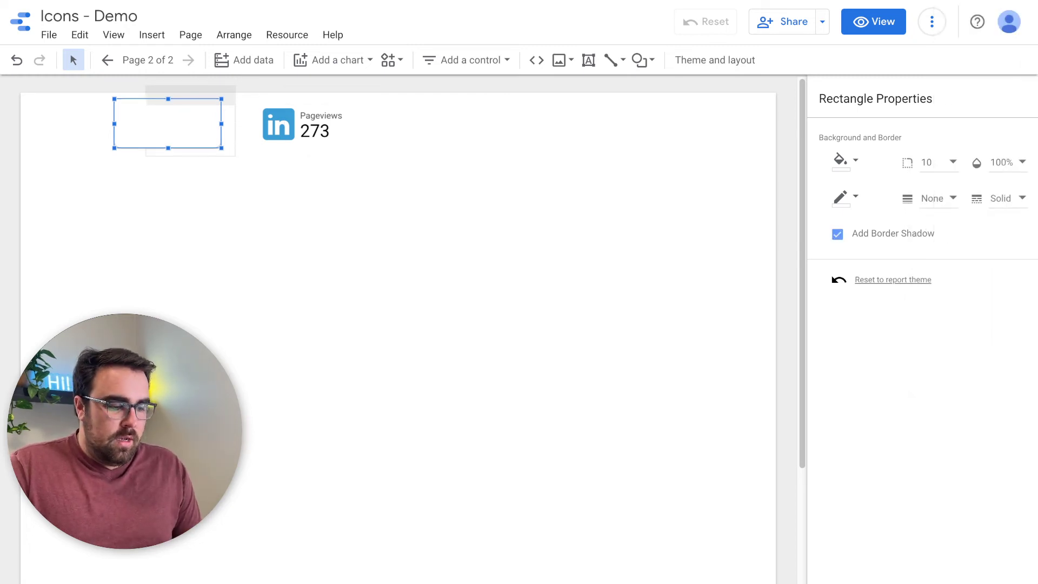
# Duplicate the styled rectangle and place the copy over the LinkedIn icon and its Pageviews scorecard
pyautogui.hotkey('ctrl', 'v')
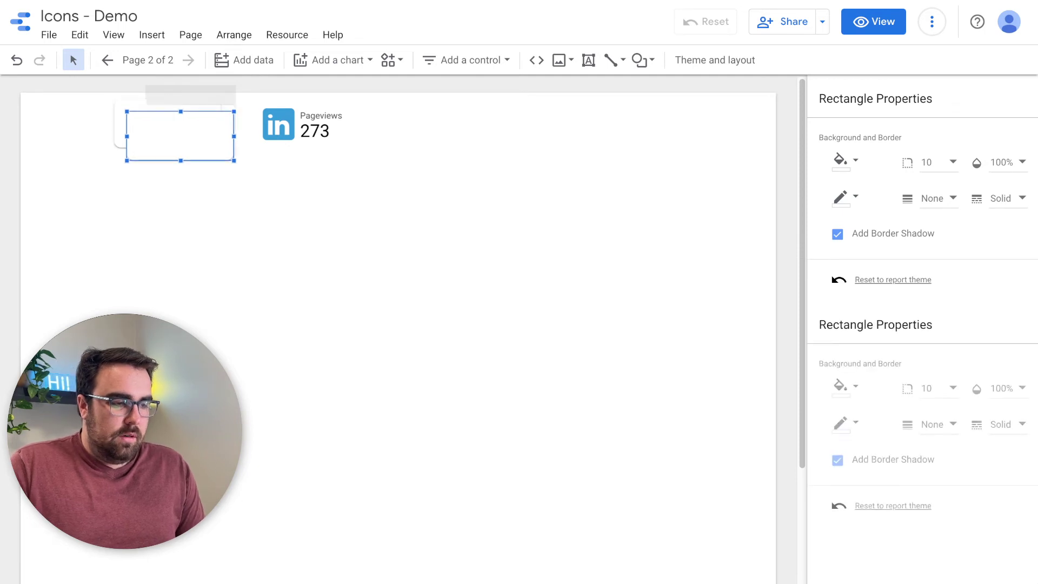
pyautogui.press('Up')
pyautogui.press('Up')
pyautogui.press('Up')
pyautogui.press('Right')
pyautogui.press('Right')
pyautogui.press('Right')
pyautogui.moveTo(200, 117); pyautogui.dragTo(314, 130)
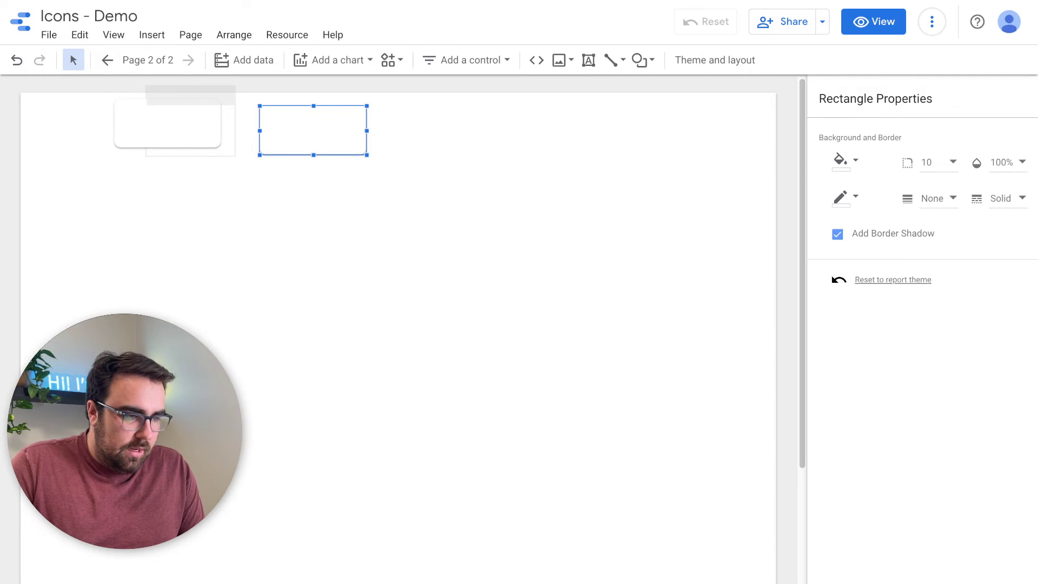
# Align both rectangles vertically to the top and deselect them
pyautogui.keyDown('shift'); pyautogui.click(167, 124); pyautogui.keyUp('shift')
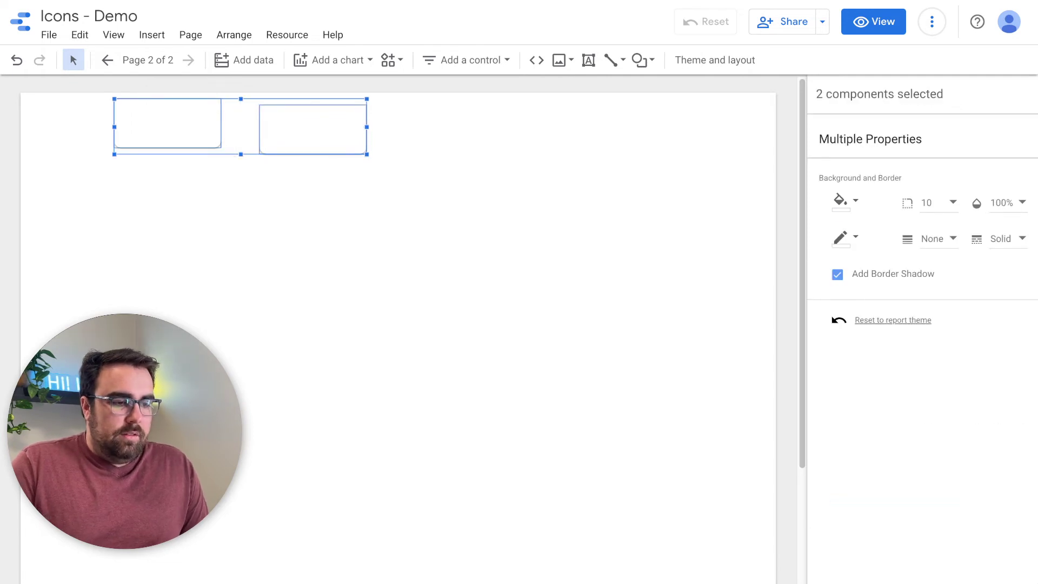
pyautogui.rightClick(306, 136)
pyautogui.moveTo(357, 455)
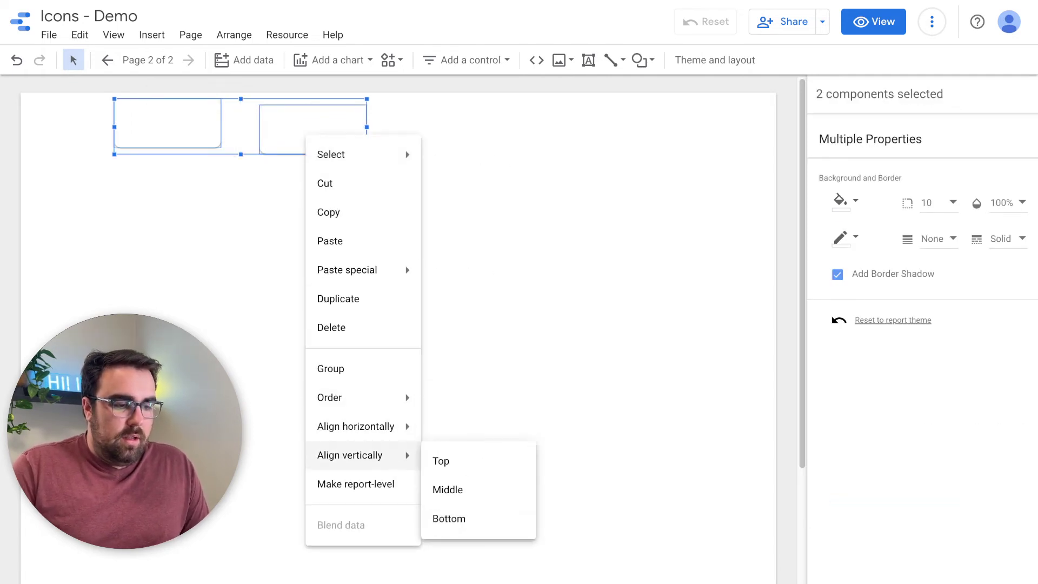
pyautogui.click(440, 461)
pyautogui.press('Escape')
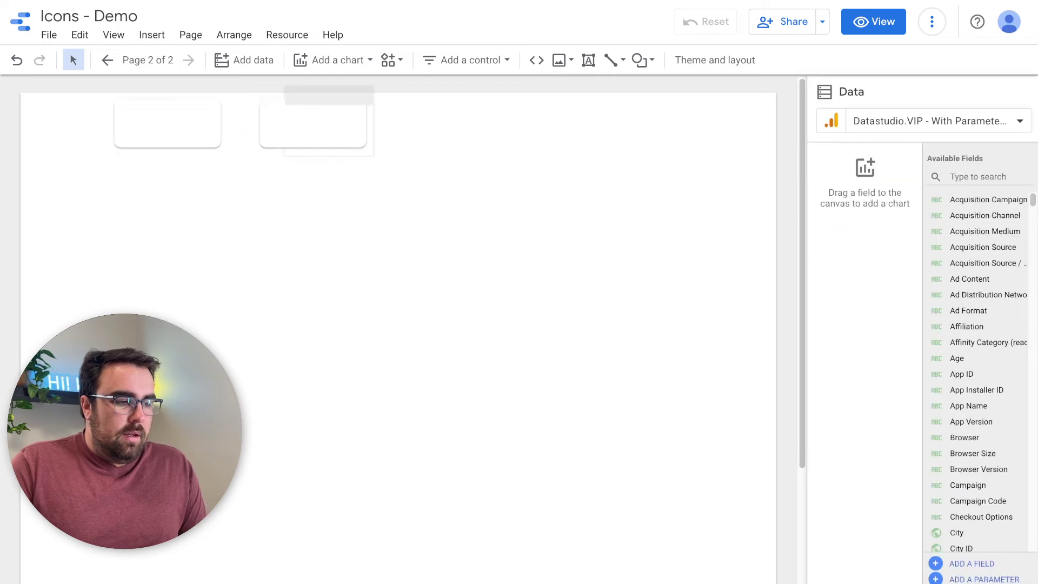
# Send both rectangles to the back, behind the icons and scorecards, and deselect them
pyautogui.click(313, 124)
pyautogui.keyDown('shift'); pyautogui.click(182, 122); pyautogui.keyUp('shift')
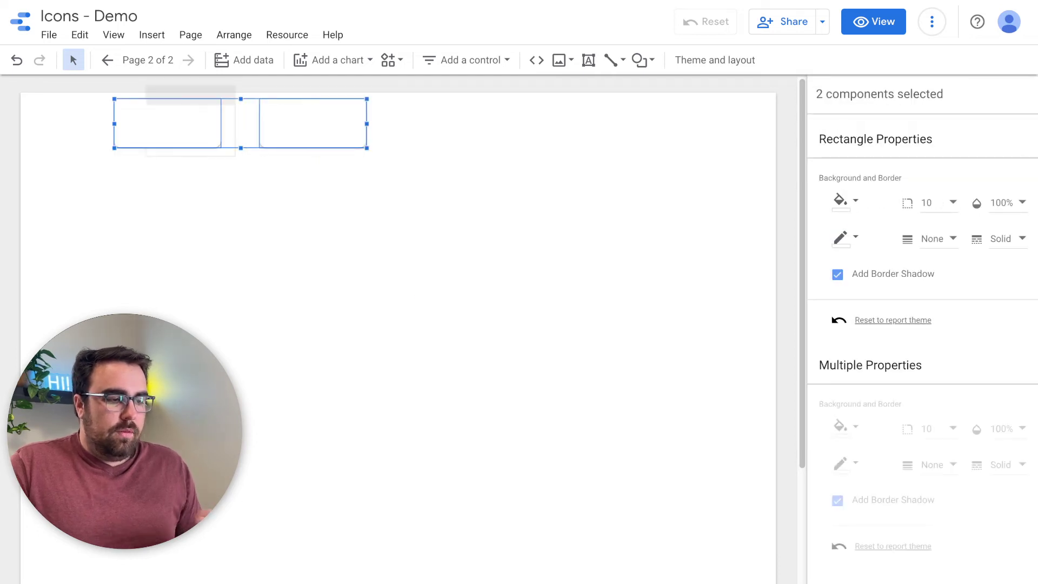
pyautogui.rightClick(182, 122)
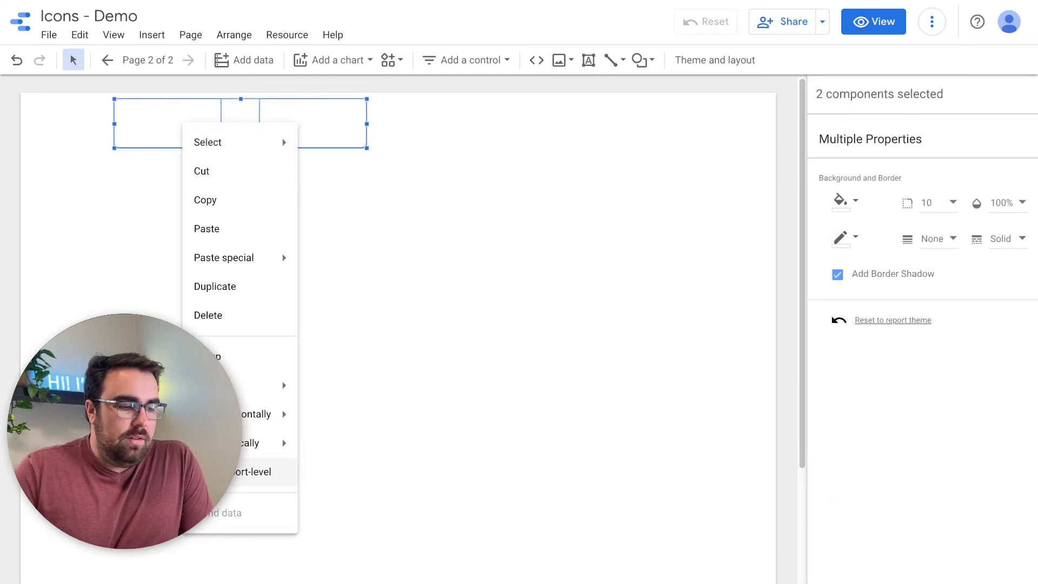
pyautogui.moveTo(260, 384)
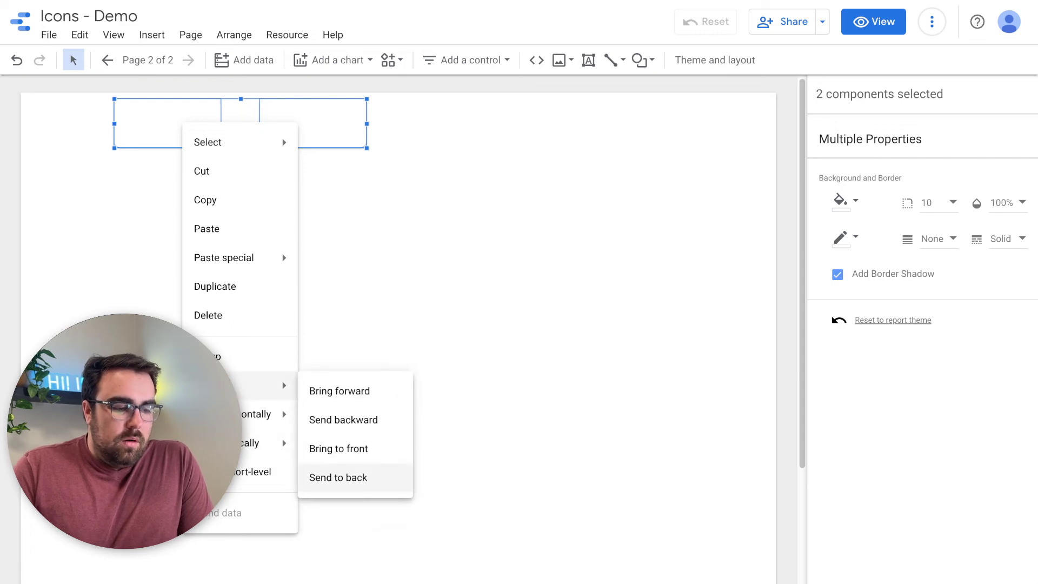
pyautogui.click(338, 477)
pyautogui.press('Escape')
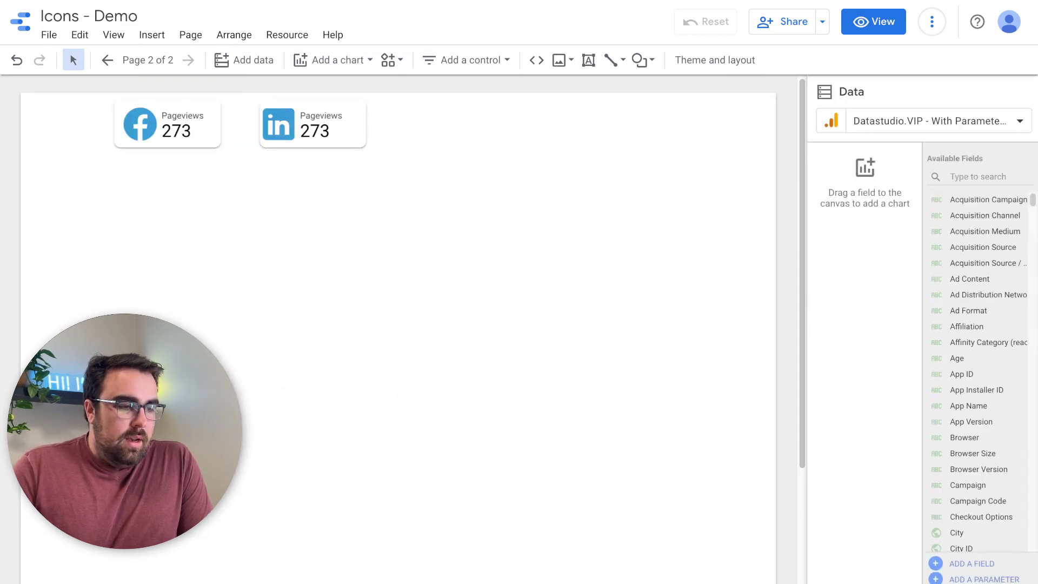
# Shift the LinkedIn icon and its Pageviews scorecard slightly right within their rectangle, and switch the report to view mode
pyautogui.moveTo(328, 130); pyautogui.dragTo(341, 131)
pyautogui.click(279, 124)
pyautogui.moveTo(279, 124); pyautogui.dragTo(291, 124)
pyautogui.click(873, 21)
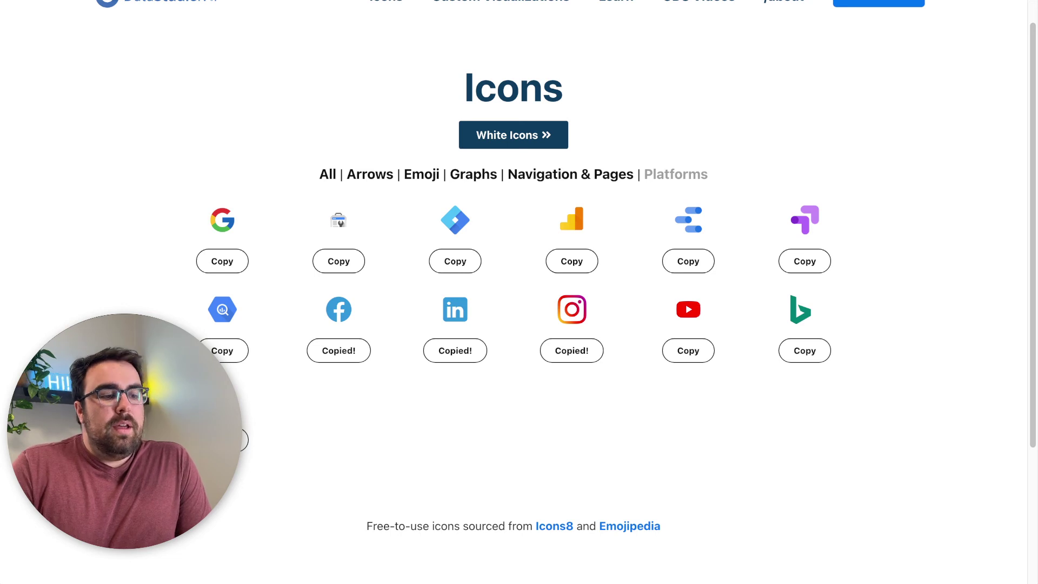
# On the icons site, browse the Navigation & Pages, Graphs, Emoji, Arrows, All and Platforms icon categories
pyautogui.click(570, 174)
pyautogui.click(472, 174)
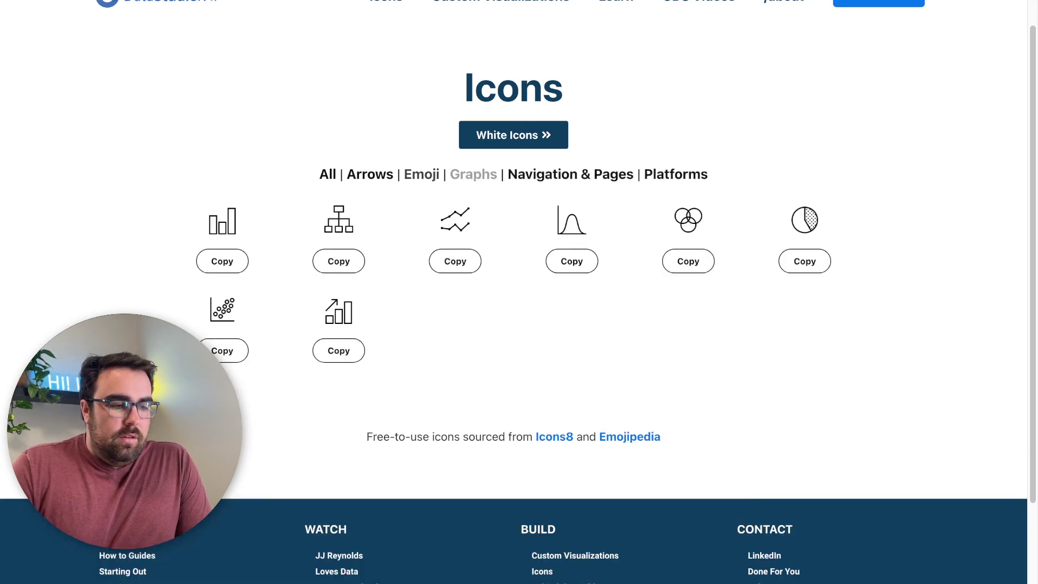
pyautogui.click(422, 174)
pyautogui.click(370, 174)
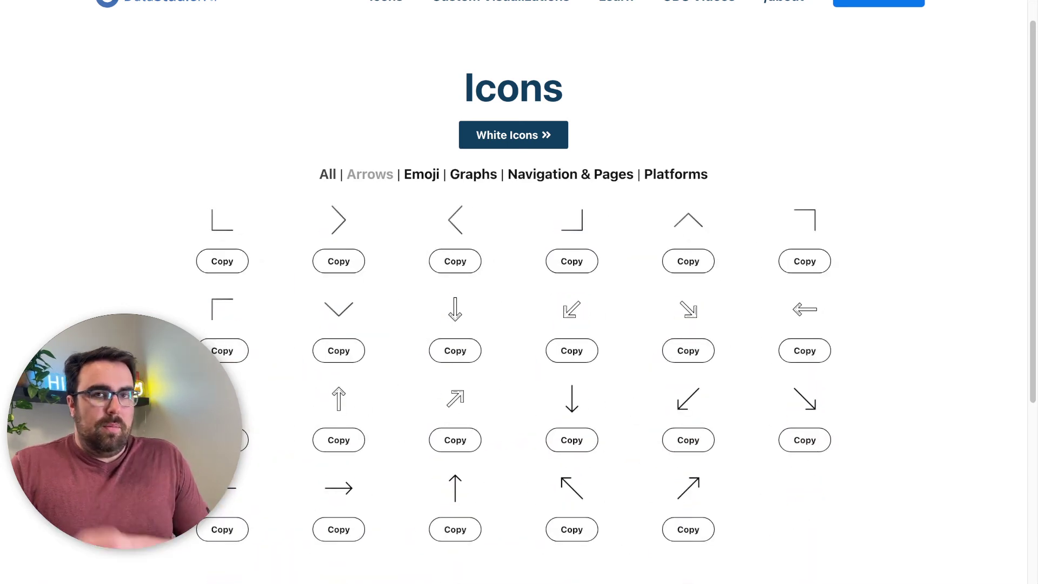
pyautogui.click(328, 175)
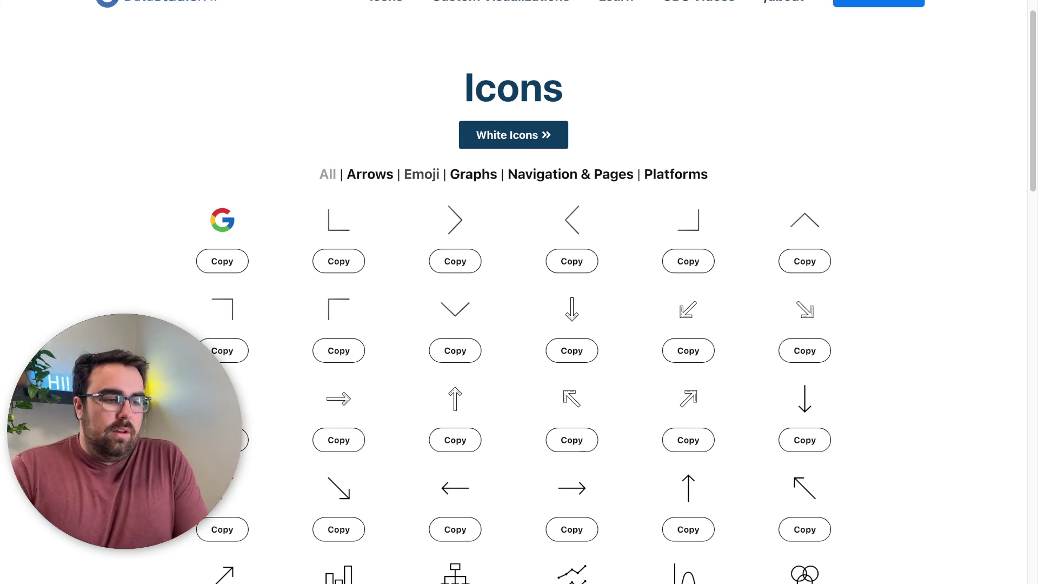
pyautogui.click(676, 174)
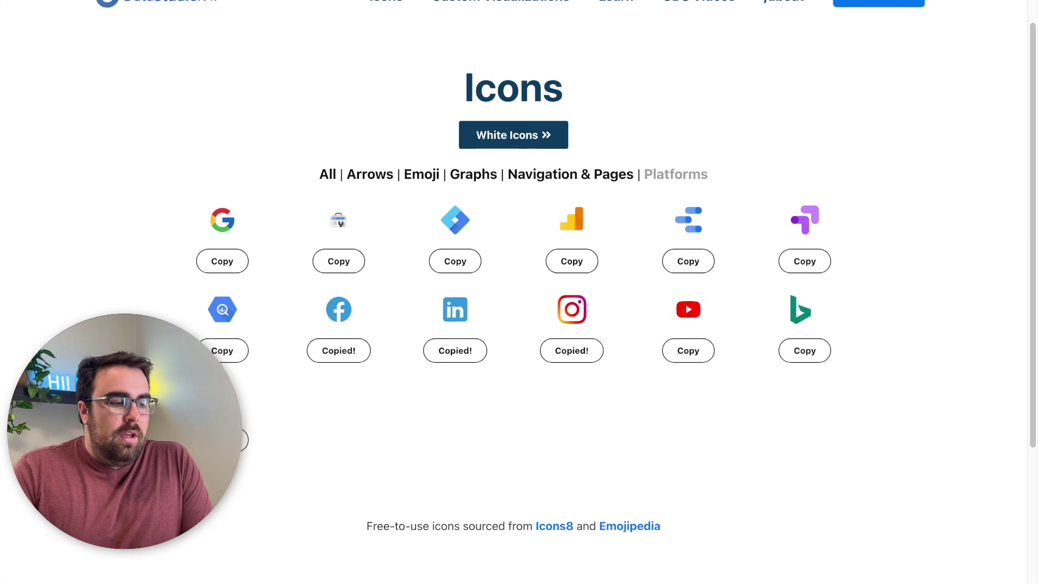
# Copy the URL of the blue hexagon icon with the magnifying glass, and return to the report in edit mode
pyautogui.click(222, 351)
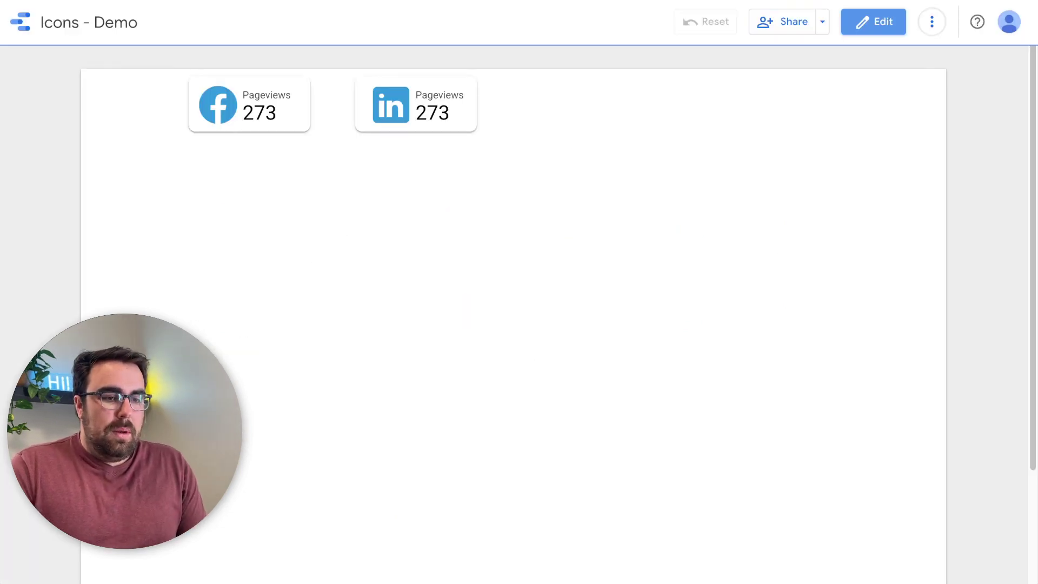
pyautogui.click(873, 21)
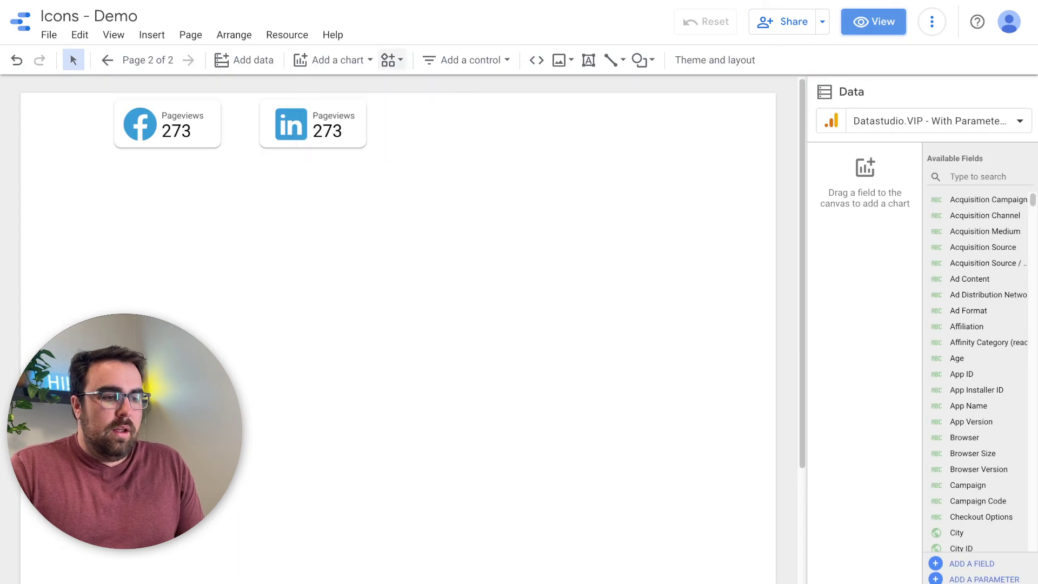